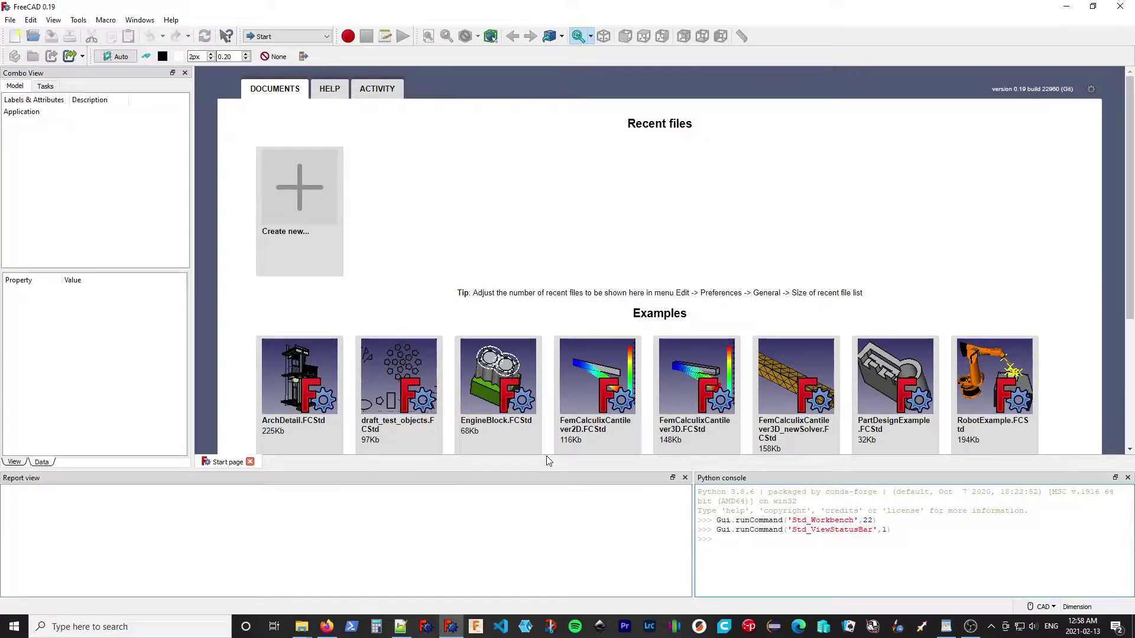
Step: Check the available workbenches, then open the Addon Manager and scroll to the Rocket workbench
left_click(328, 37)
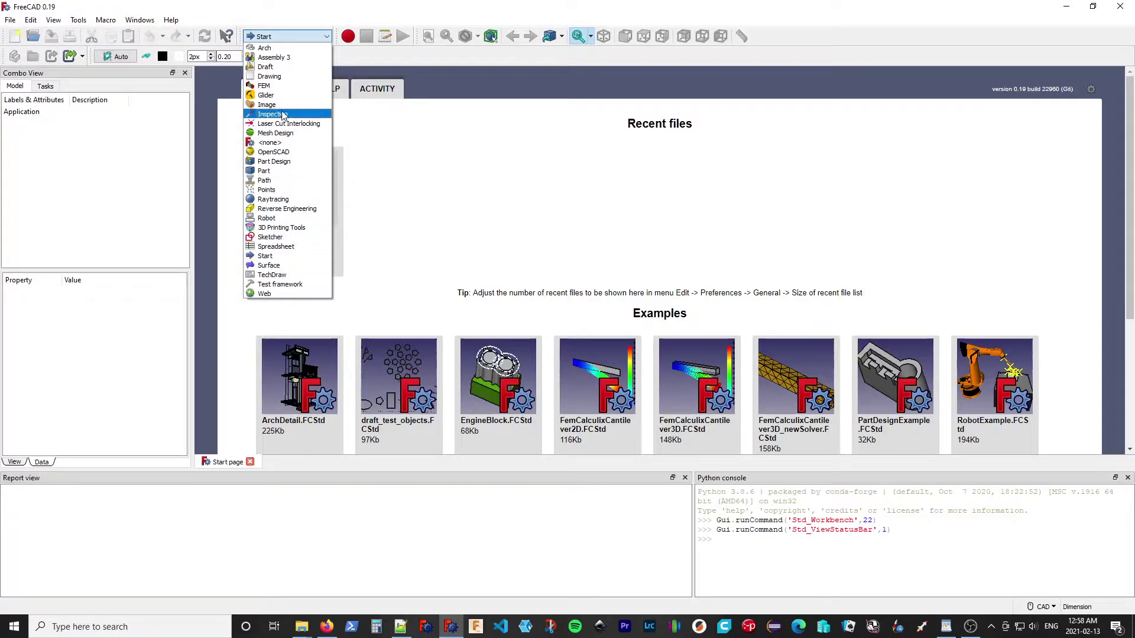
left_click(286, 35)
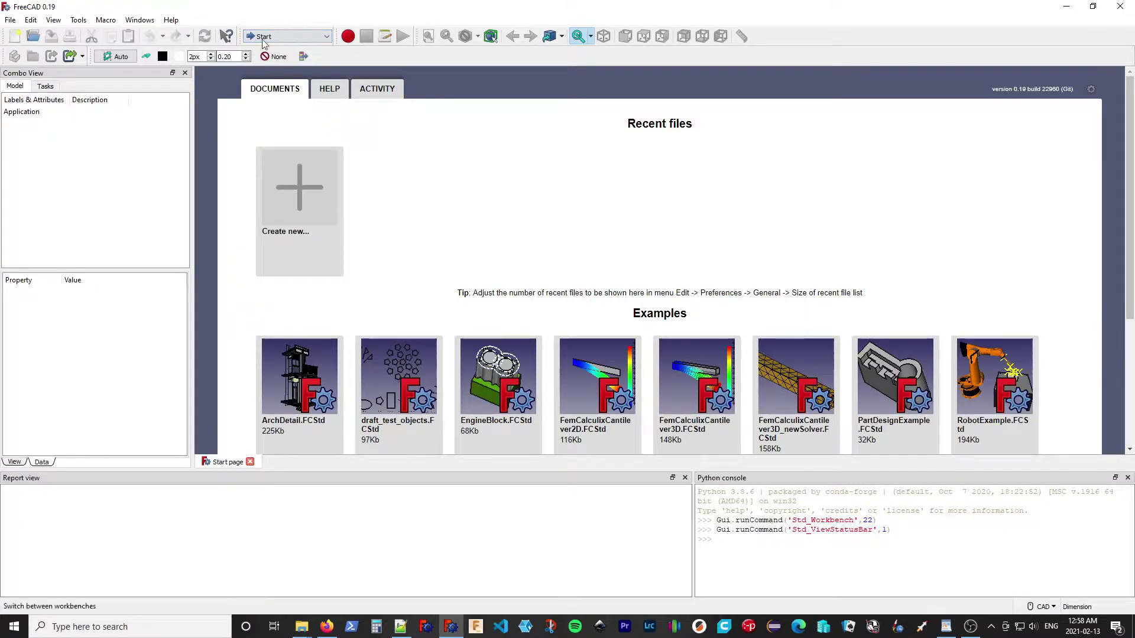
left_click(80, 23)
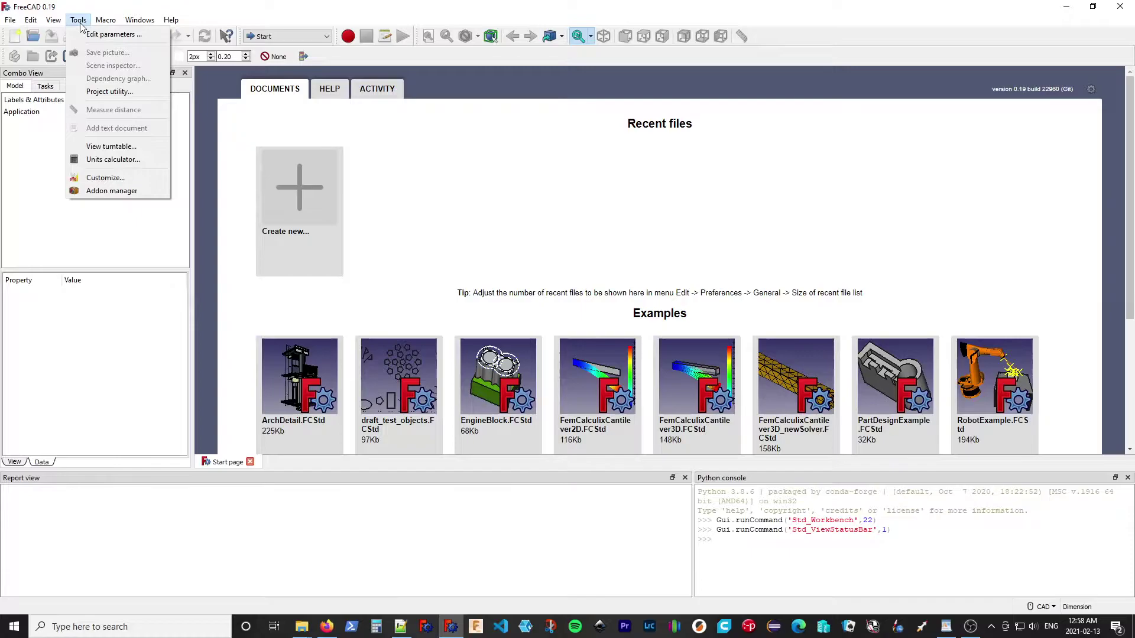
left_click(106, 191)
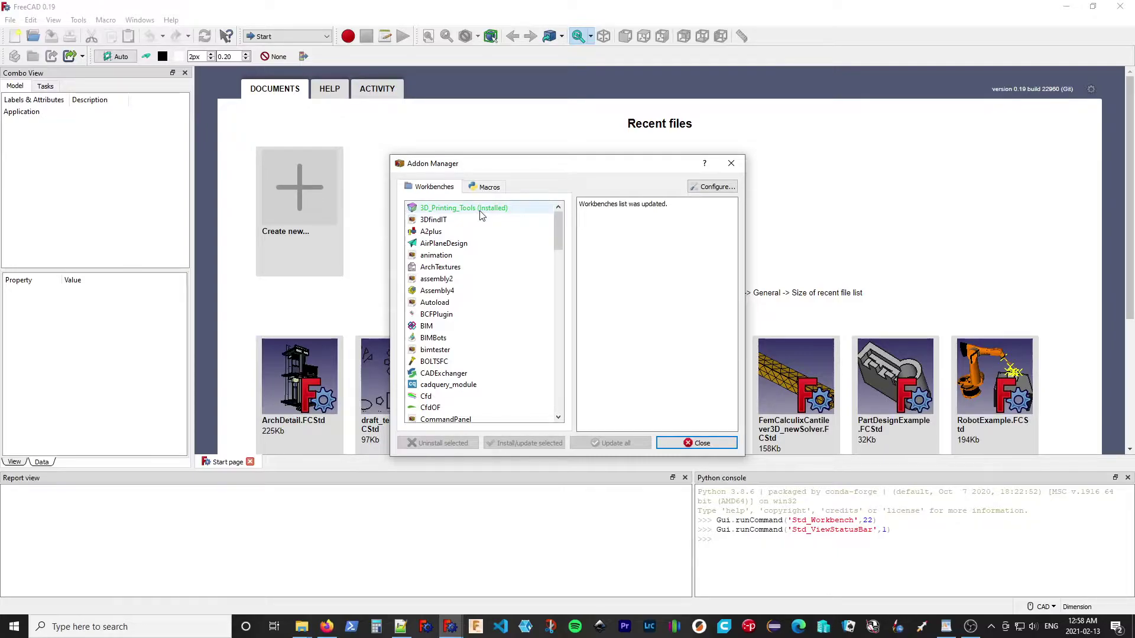
left_click_drag(559, 231, 564, 367)
Step: Show the Rocket workbench details and install it with Install/update selected
left_click(437, 363)
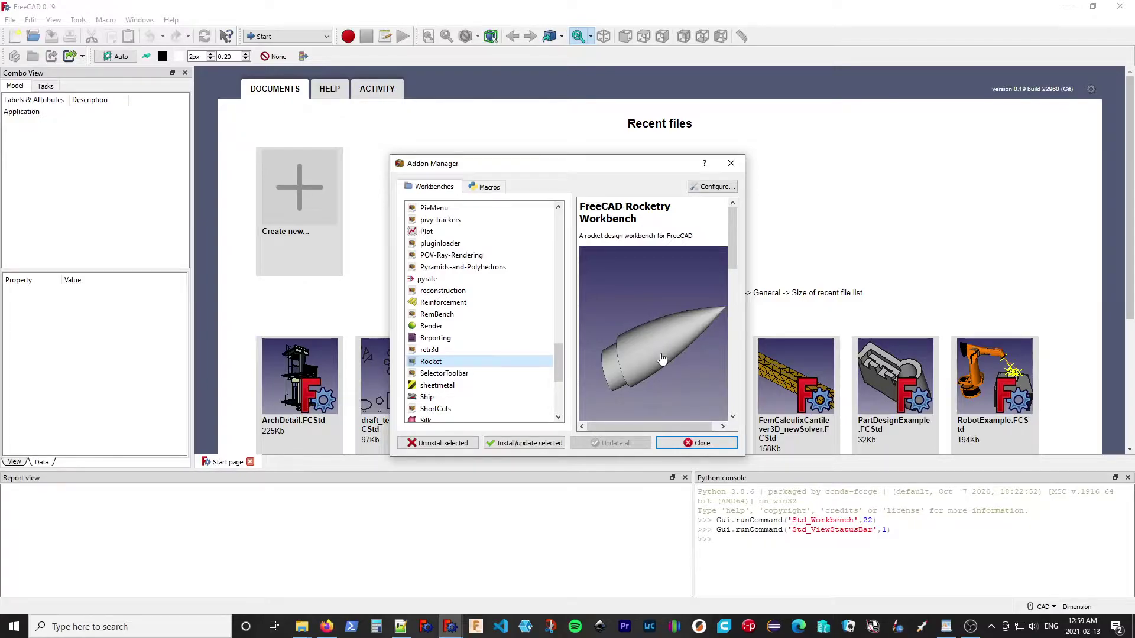
left_click_drag(731, 264, 733, 417)
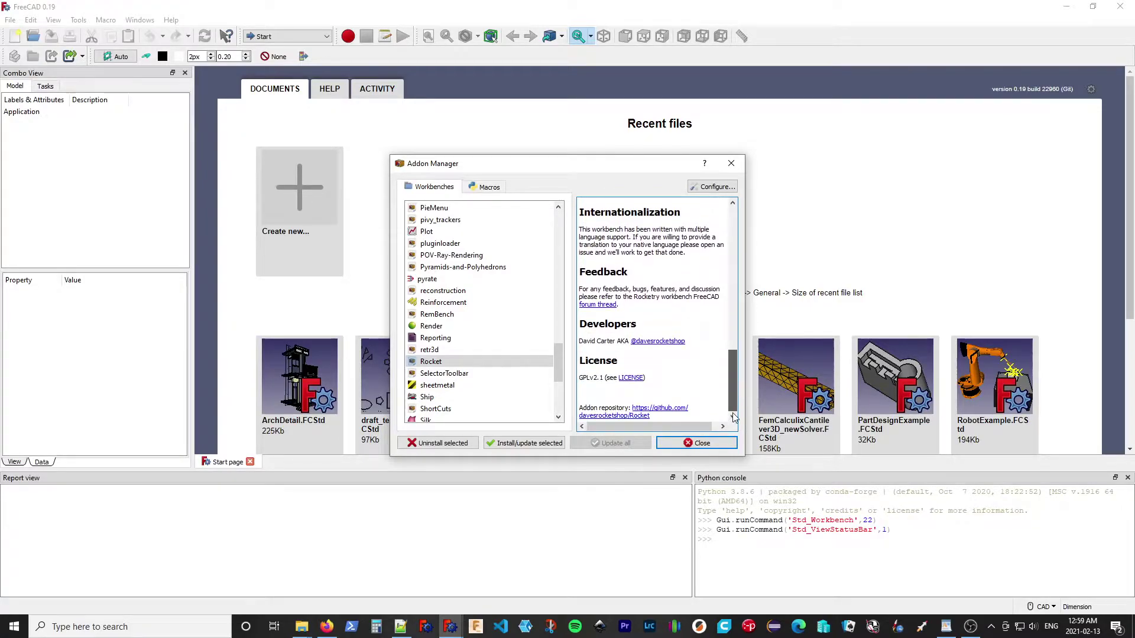
left_click(502, 448)
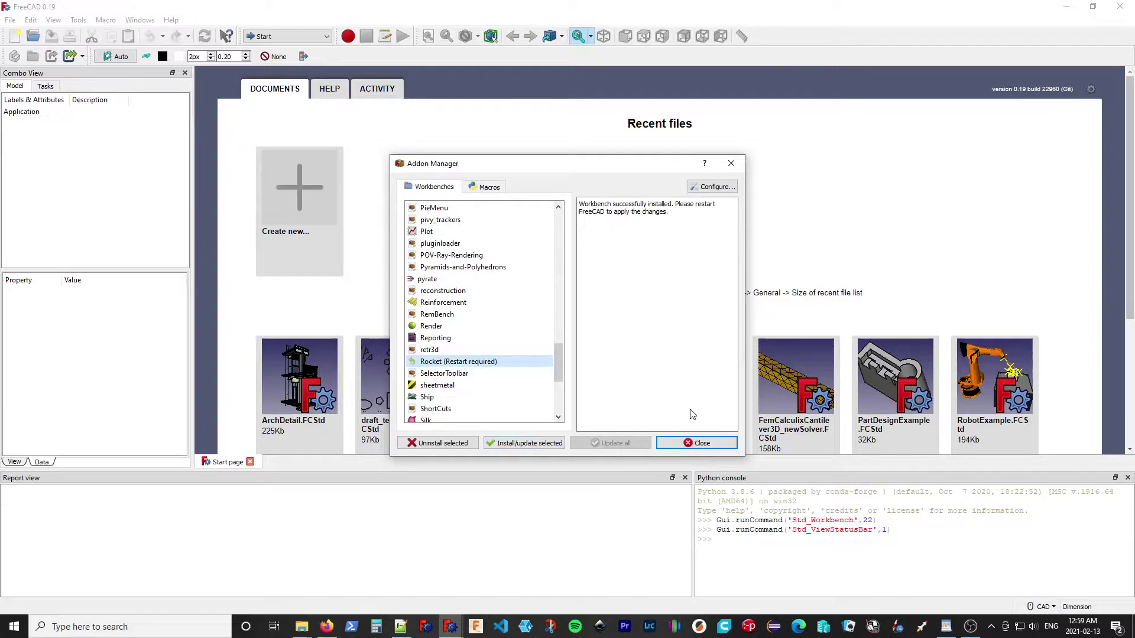
Step: Close the Addon Manager and accept restarting FreeCAD now
left_click(709, 444)
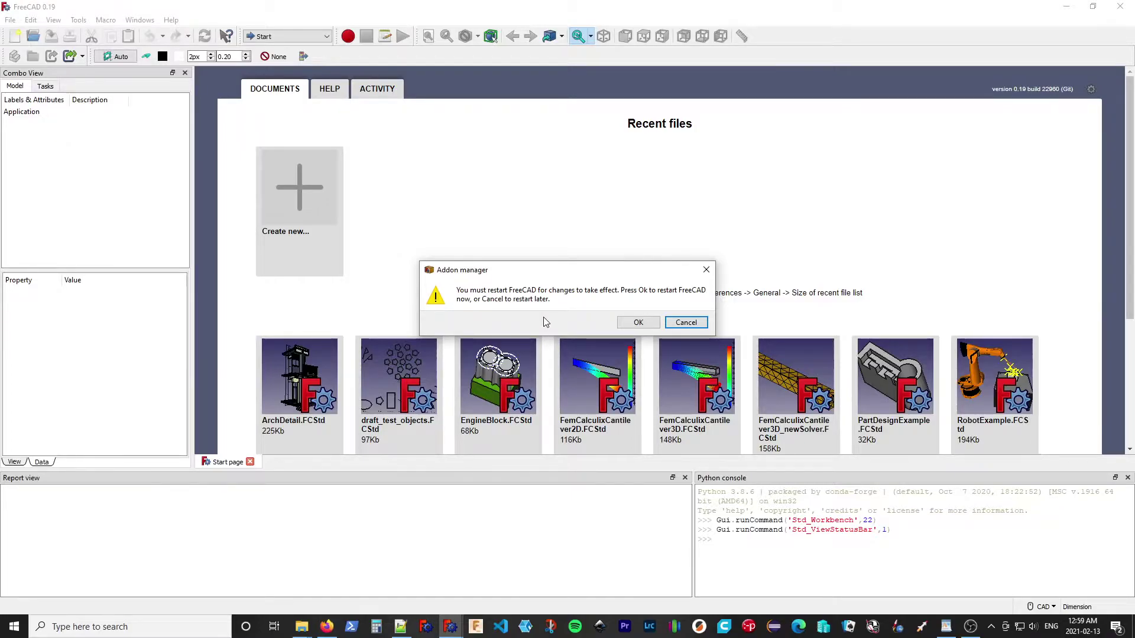
left_click(638, 323)
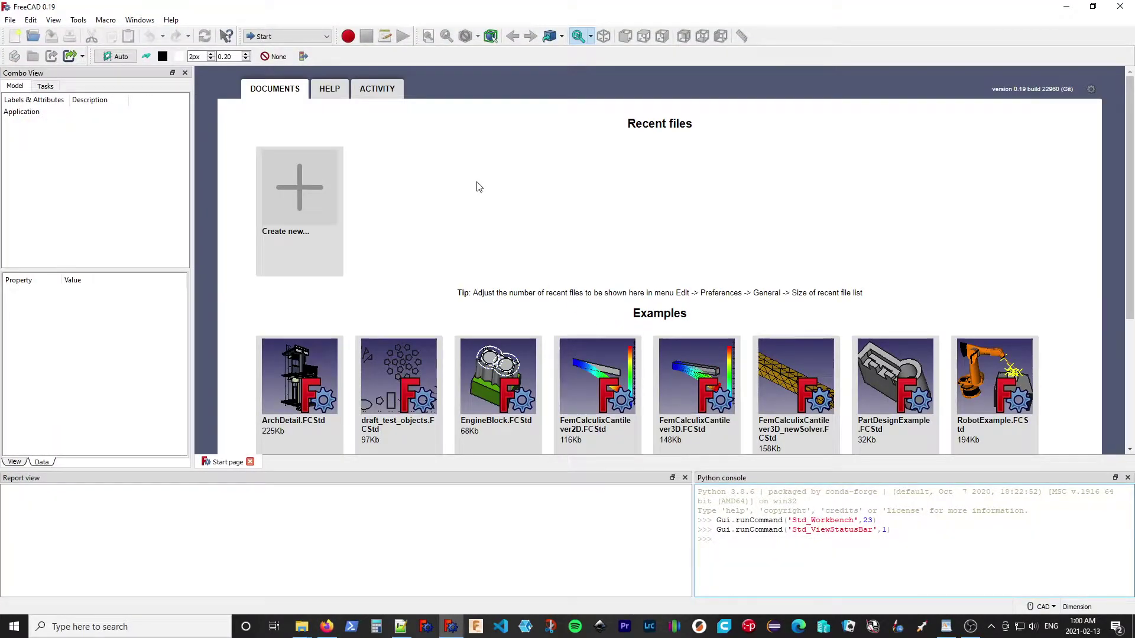
Step: Confirm in the workbench dropdown that Rocket is now listed
left_click(328, 36)
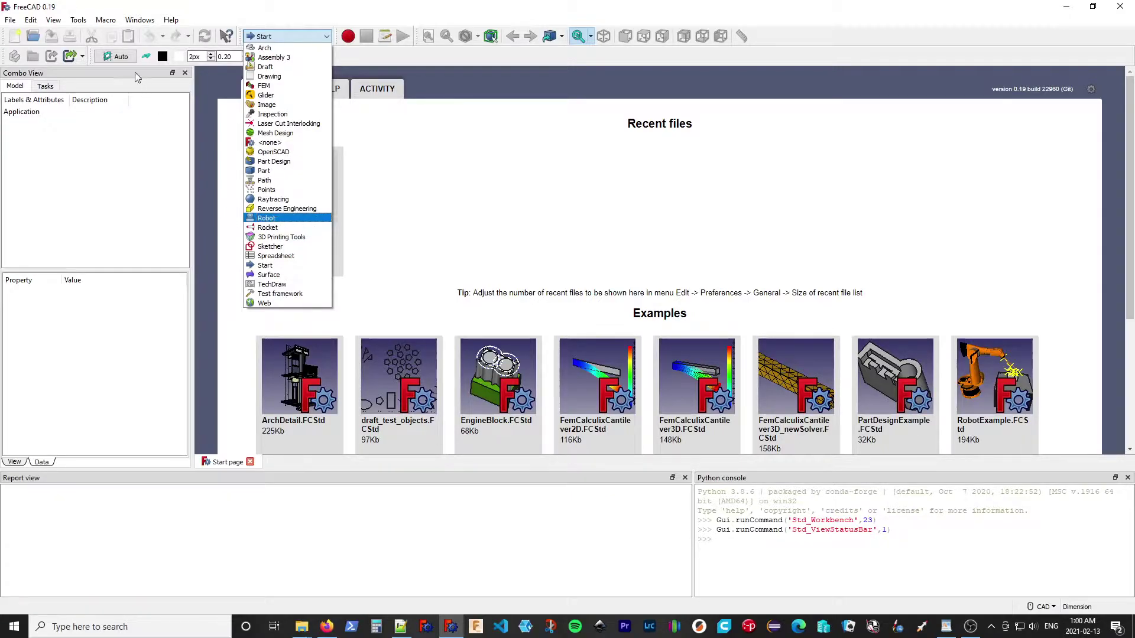
Step: Uninstall the installed Rocket workbench from the Addon Manager, then close the manager
left_click(79, 21)
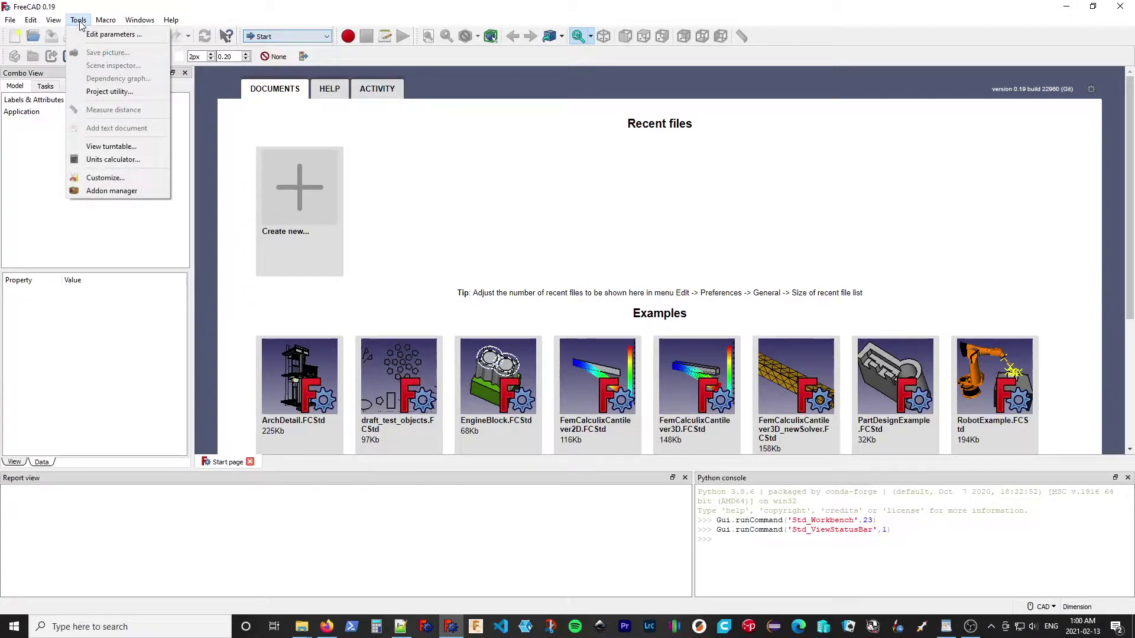
left_click(116, 189)
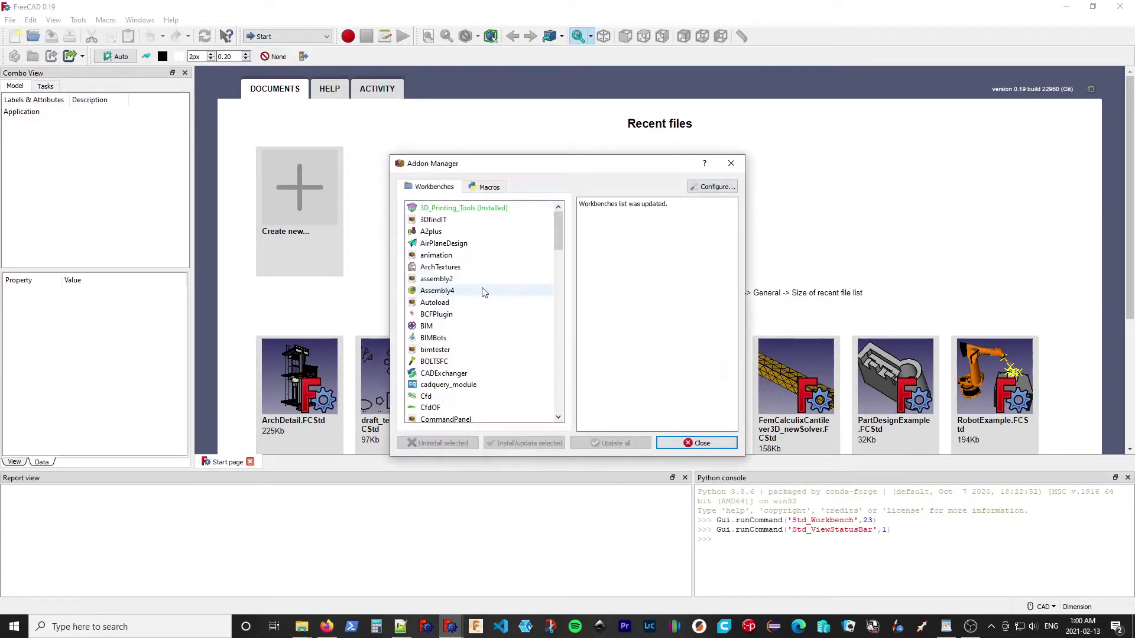
left_click_drag(558, 226, 552, 367)
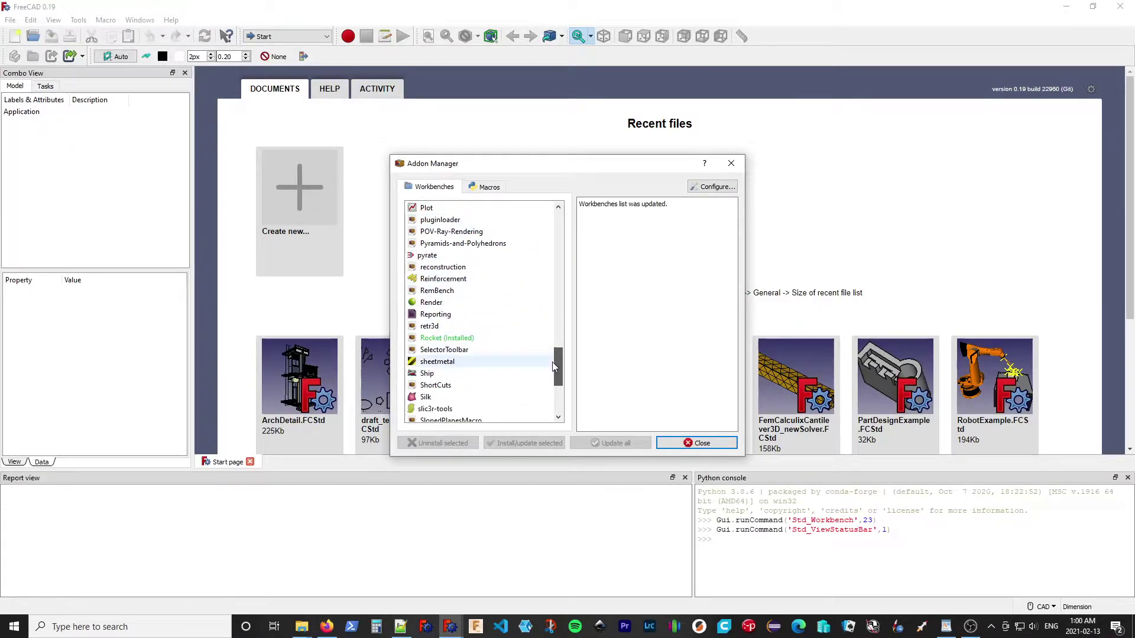
left_click(459, 340)
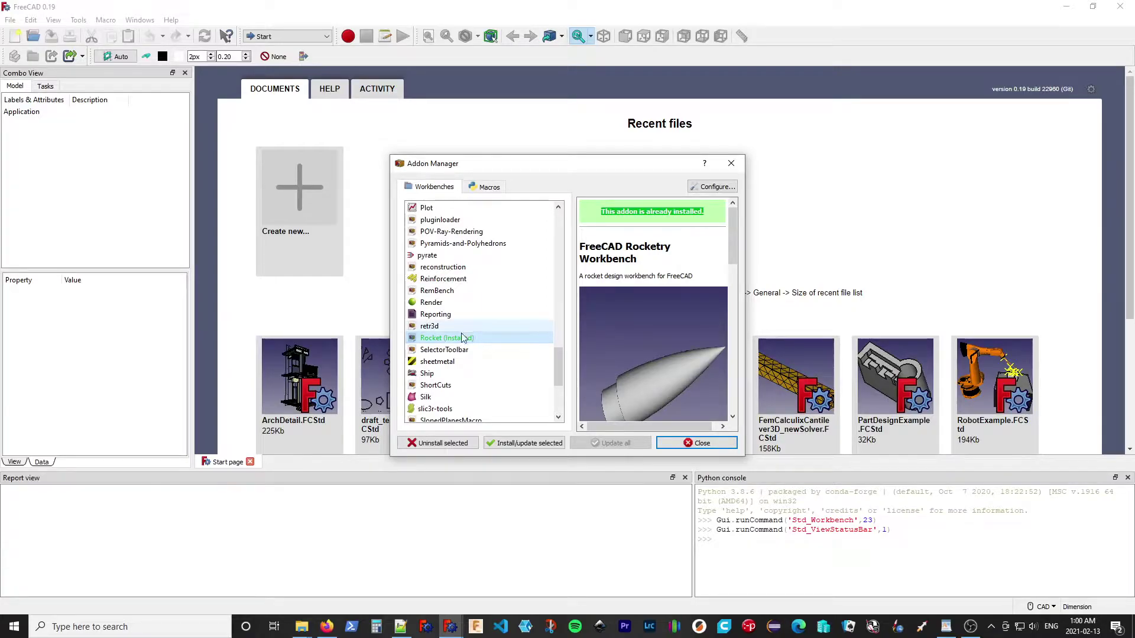
left_click(462, 445)
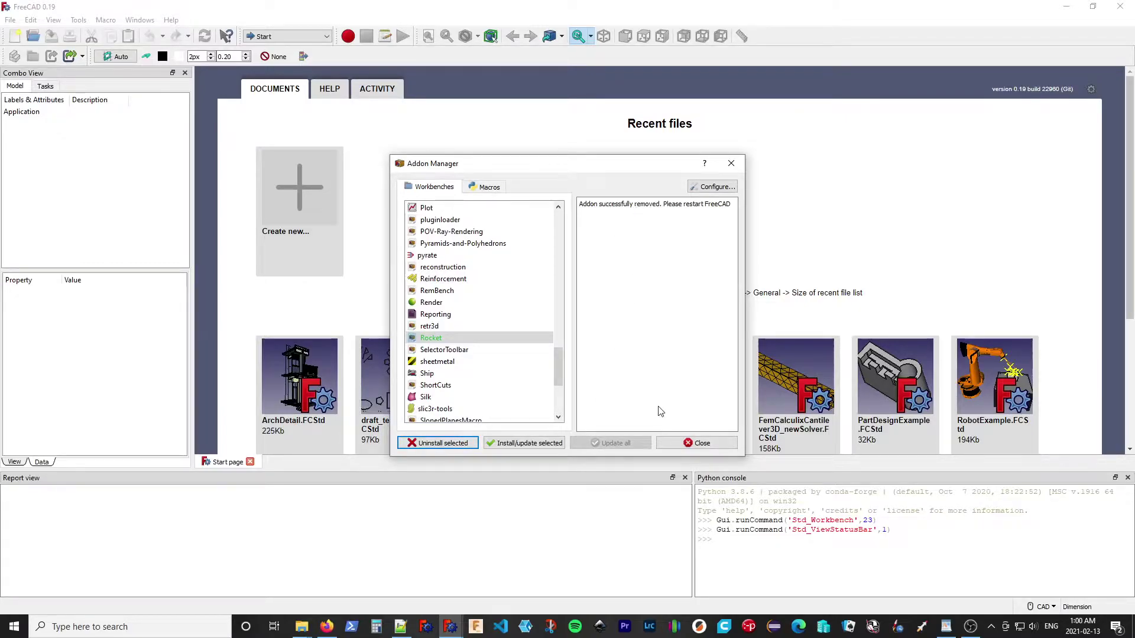
left_click(696, 443)
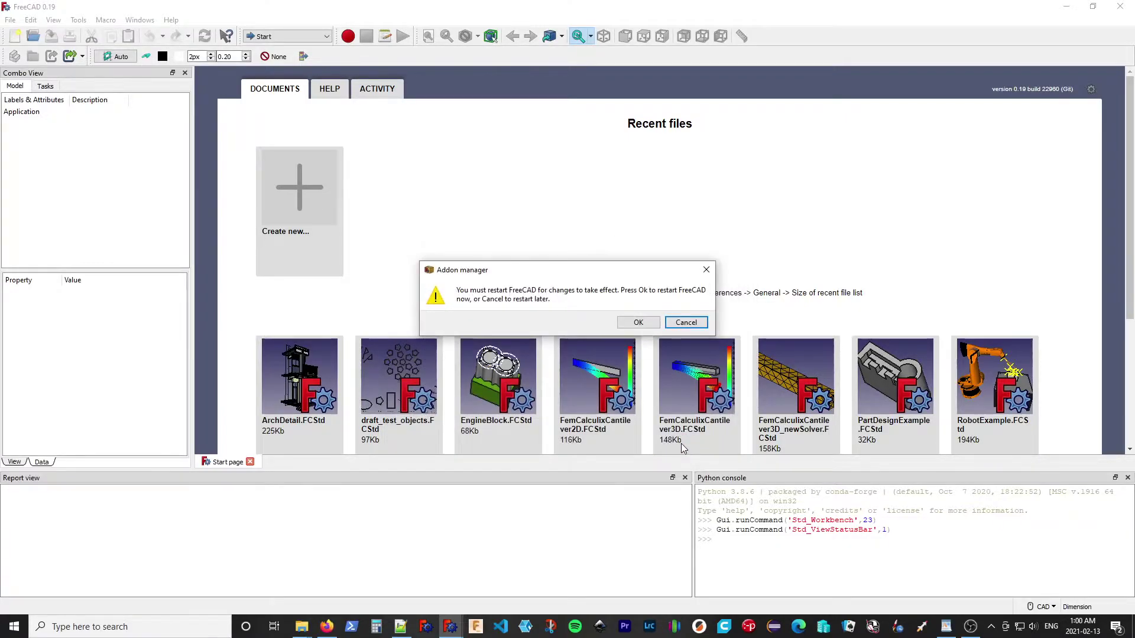
Step: Accept the restart prompt so FreeCAD relaunches without Rocket
left_click(638, 323)
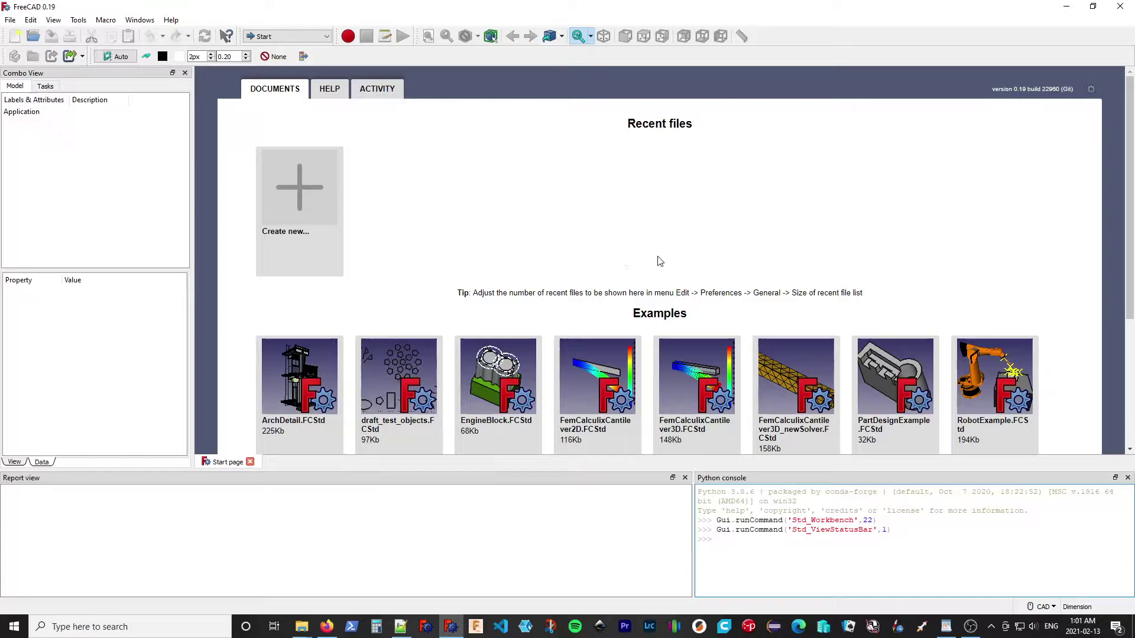
Step: In Firefox, open the Rocket repository's Code page and scroll to the Install section
left_click(327, 626)
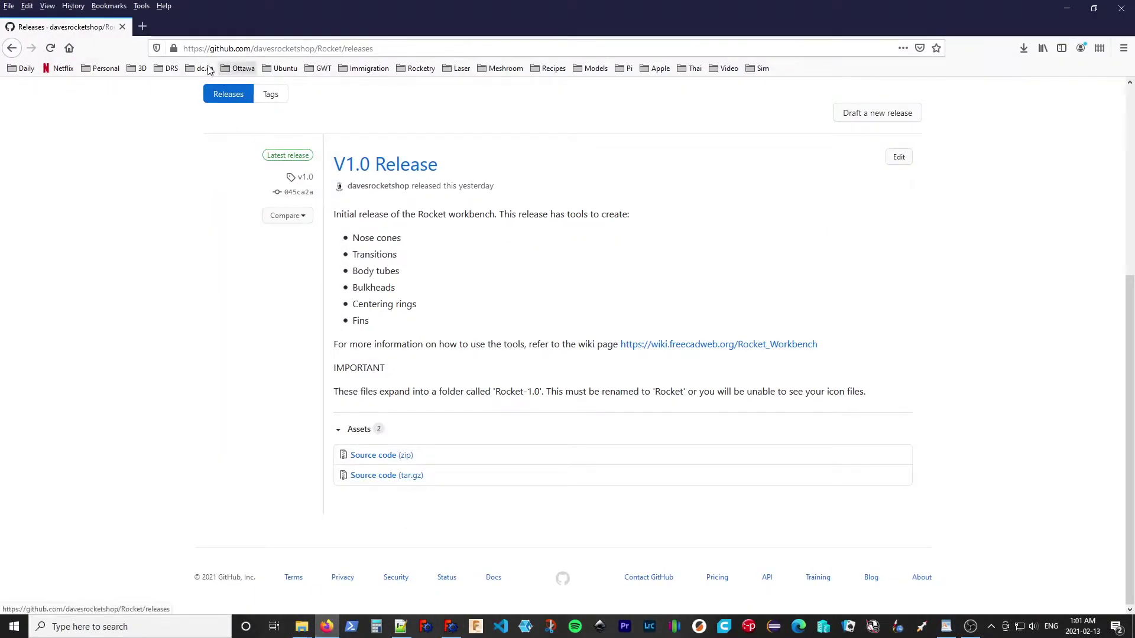
scroll(296, 164, "up", 5)
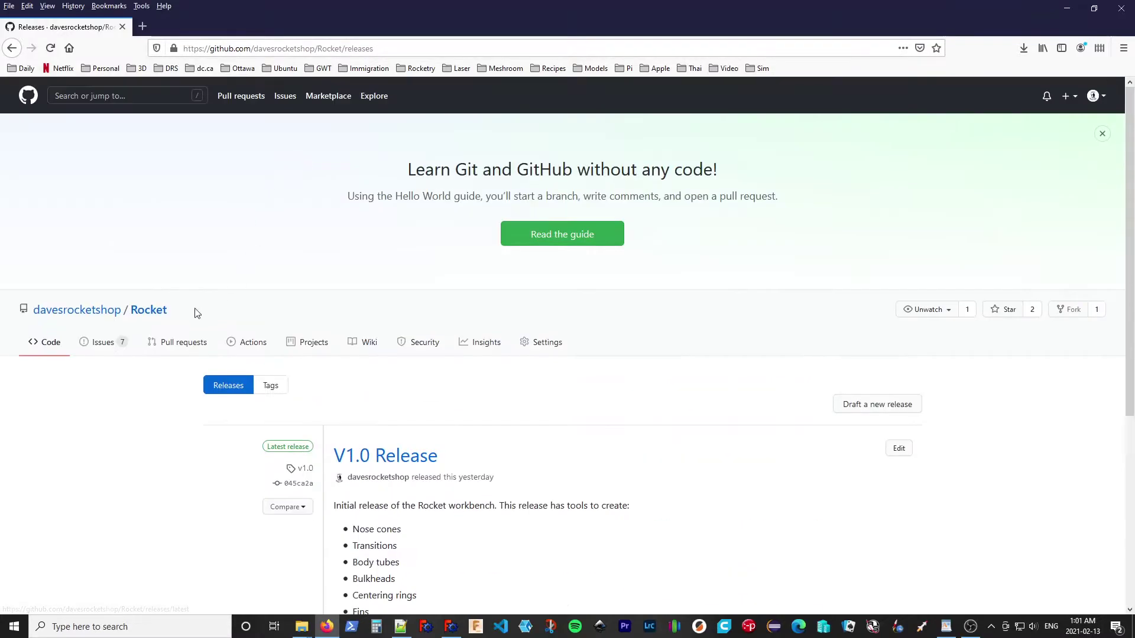
left_click(61, 341)
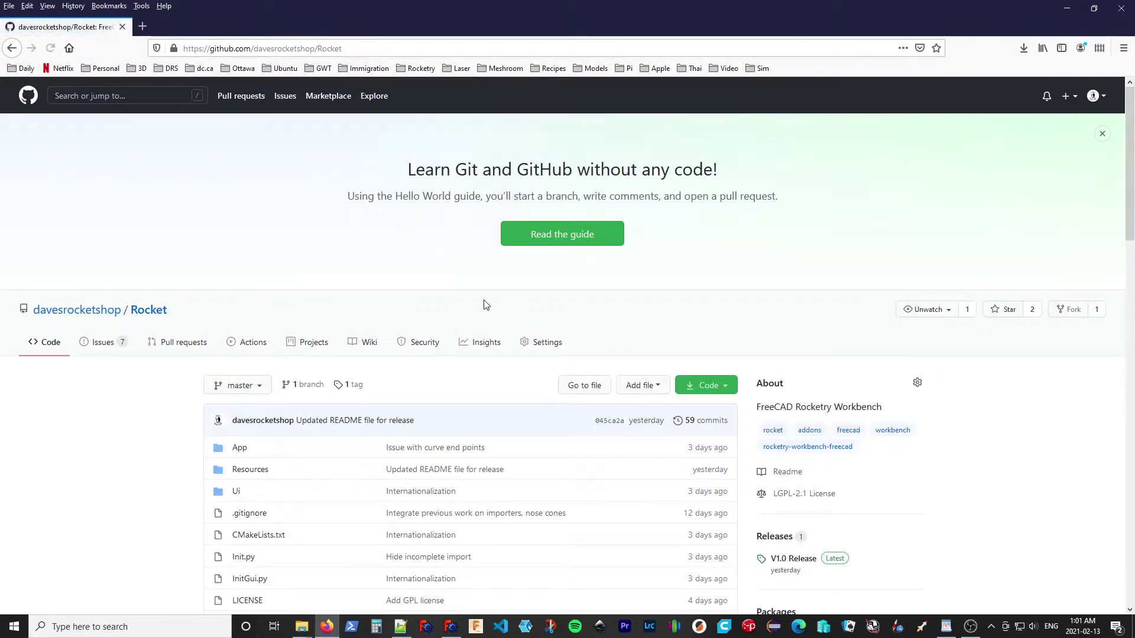
scroll(486, 295, "down", 1)
scroll(482, 287, "down", 20)
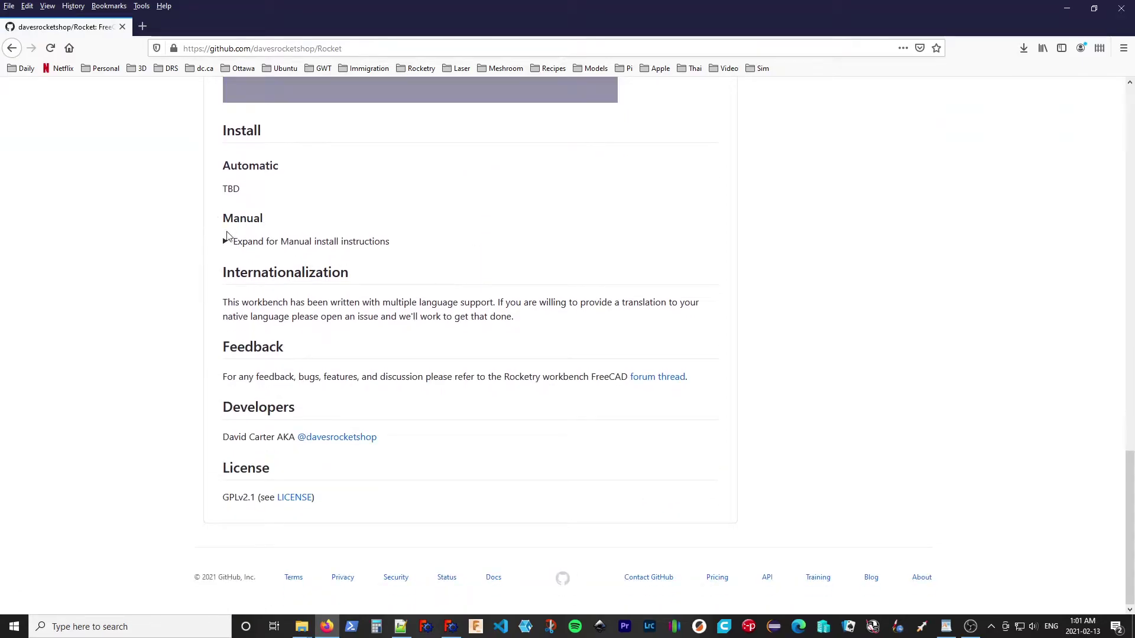
Step: Expand Manual instructions, select the FreeCAD.ConfigGet("UserAppData") line, and return to FreeCAD
left_click(226, 243)
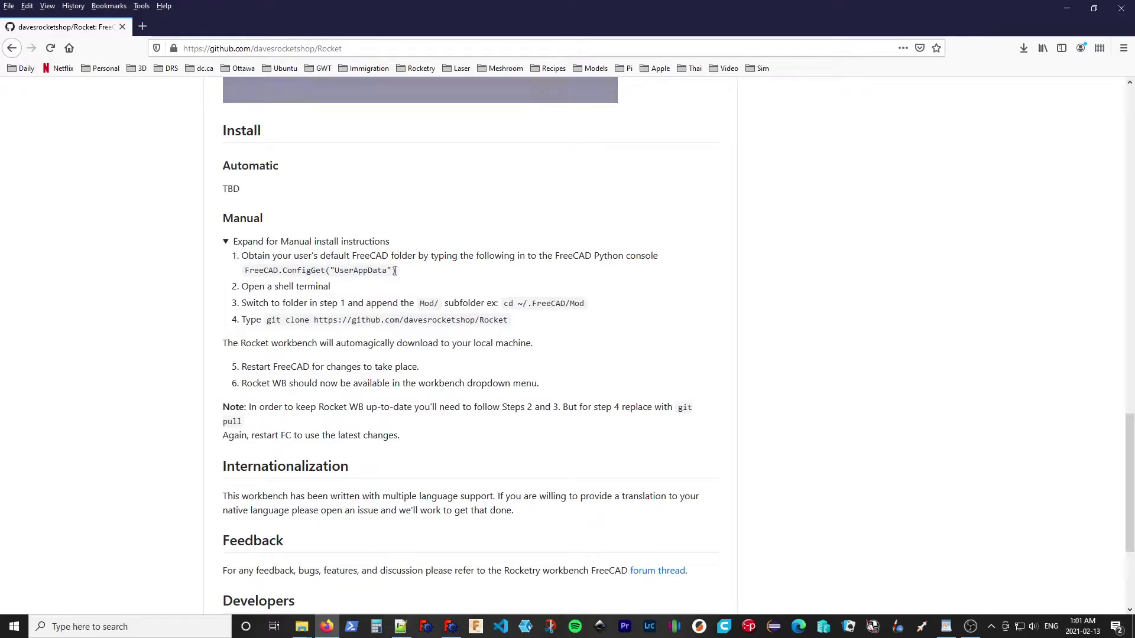
left_click_drag(396, 270, 243, 274)
key("ctrl+c")
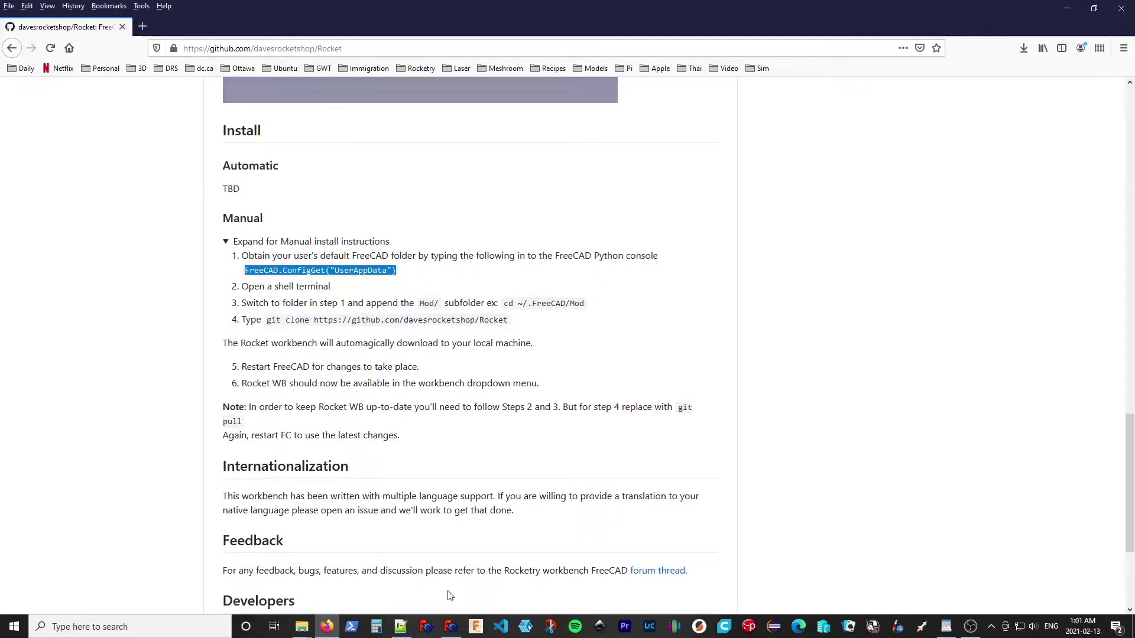
left_click(452, 625)
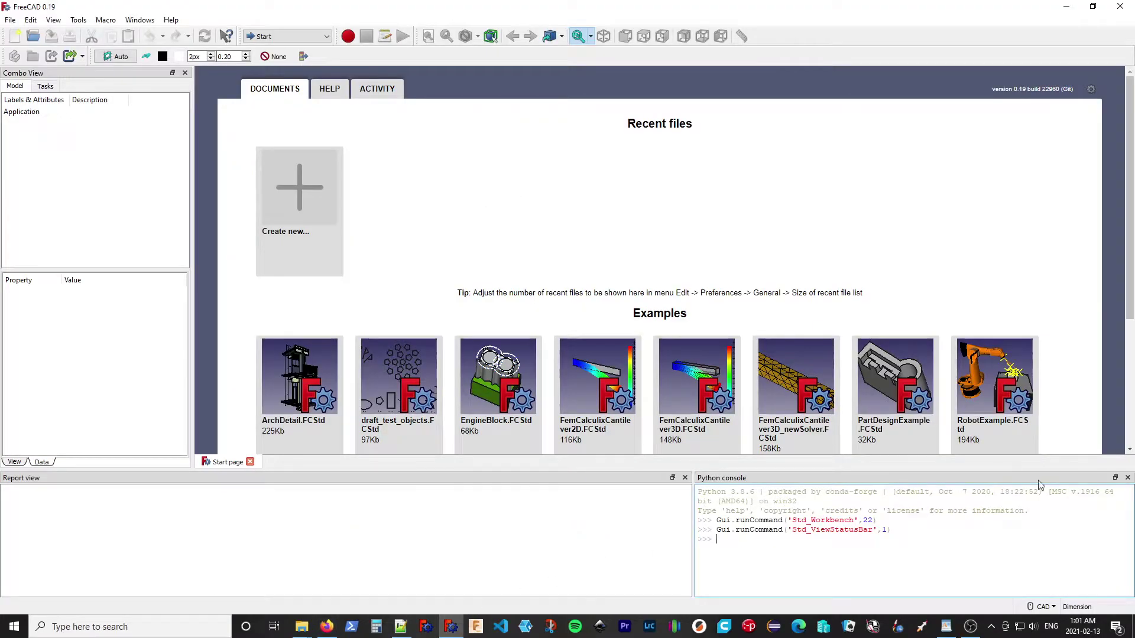
Step: Close the Python console, then reopen it through View > Panels > Python console
left_click(1127, 478)
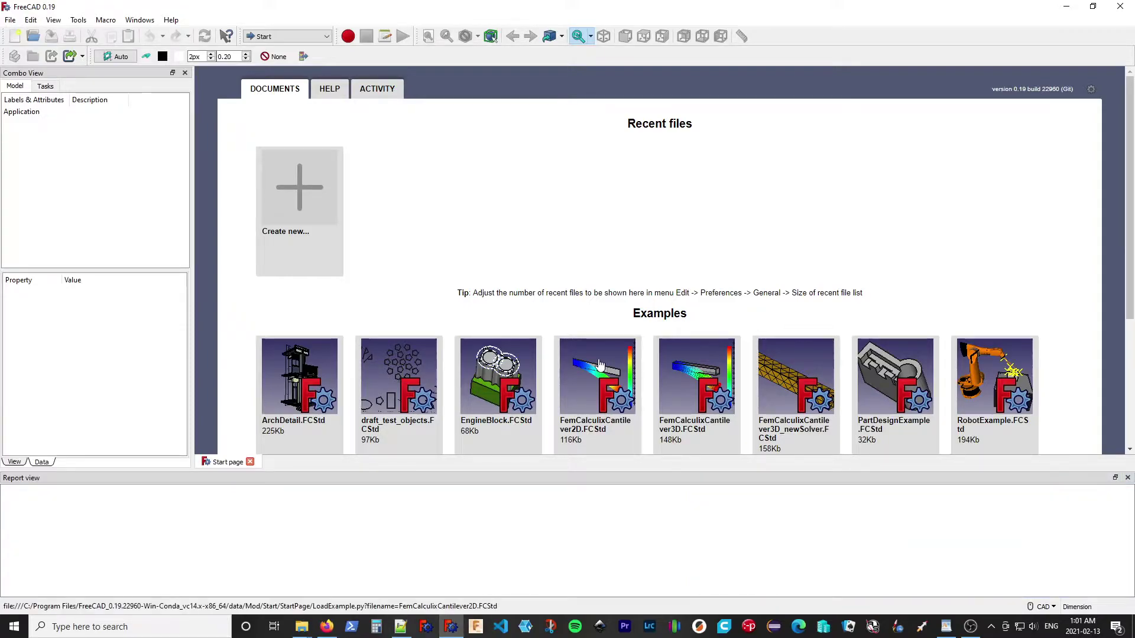
mouse_move(599, 364)
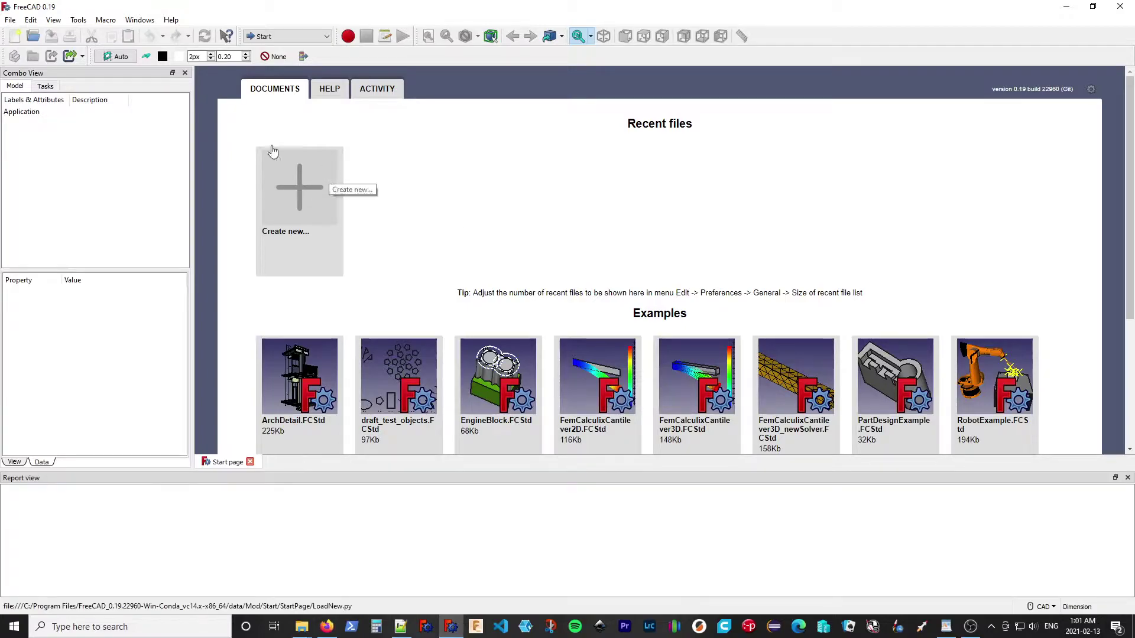
left_click(54, 20)
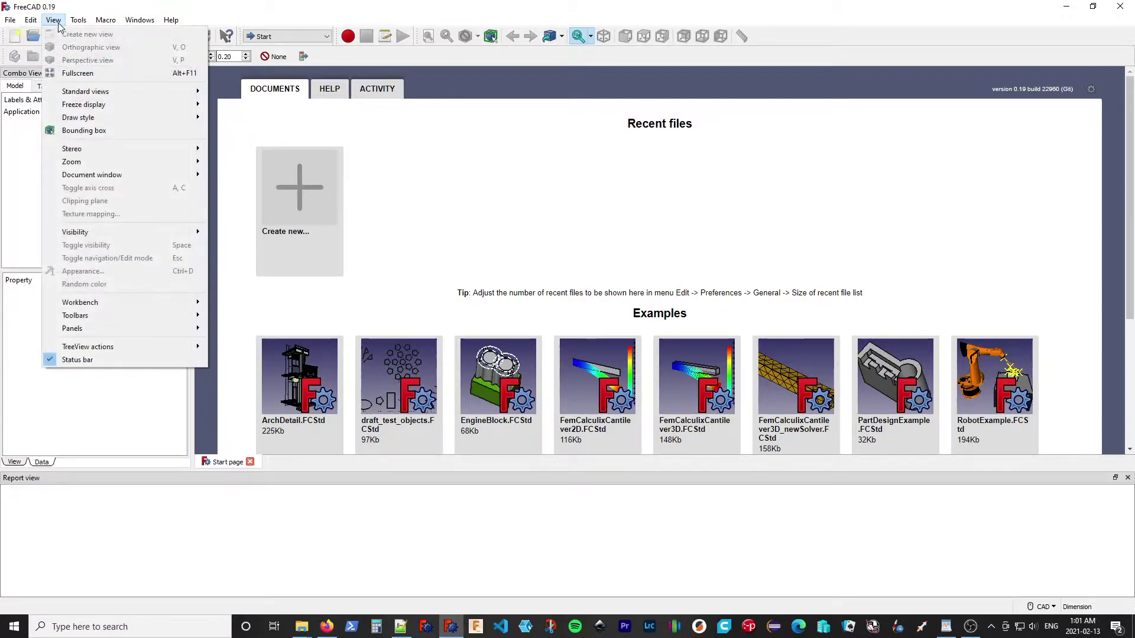
mouse_move(168, 328)
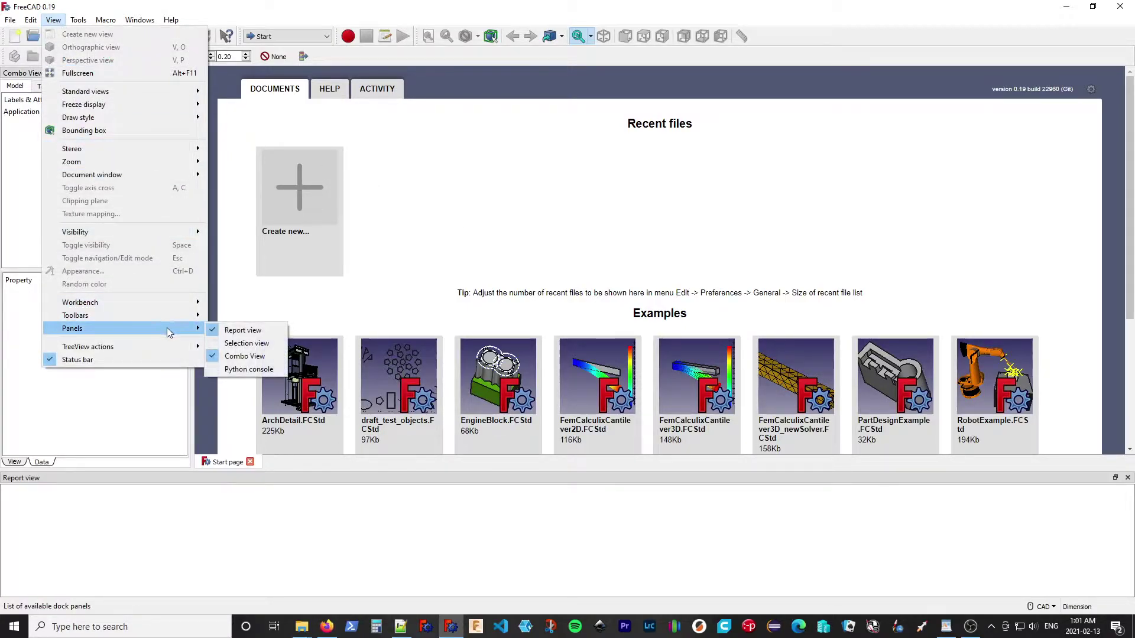
left_click(263, 370)
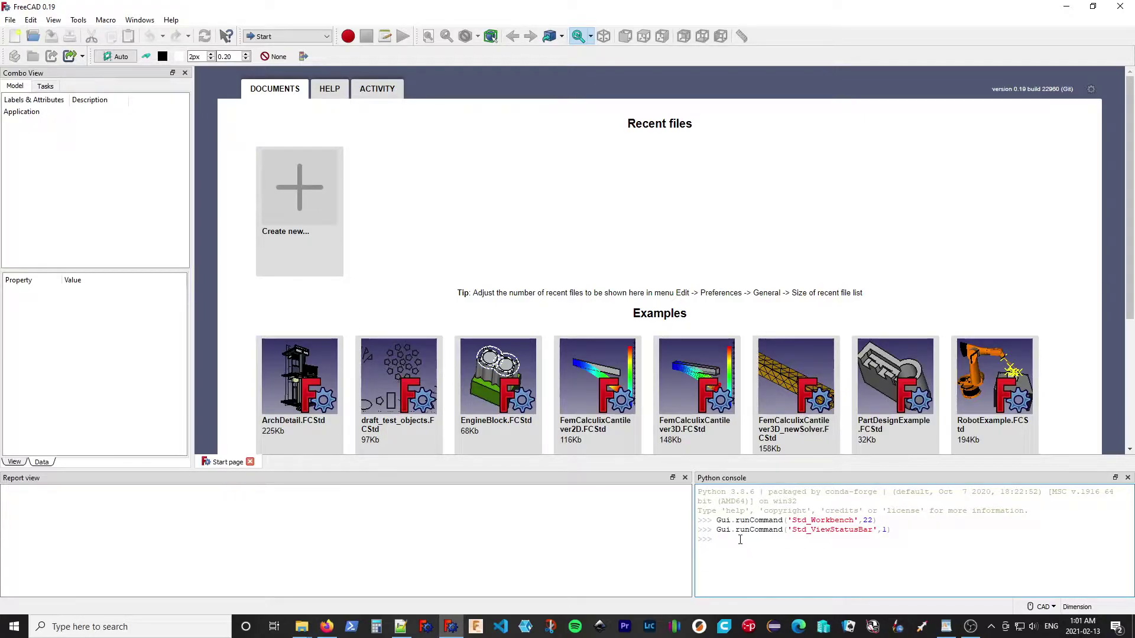
Step: Paste and run FreeCAD.ConfigGet("UserAppData"), then select the returned AppData path
key("ctrl+v")
key("Return")
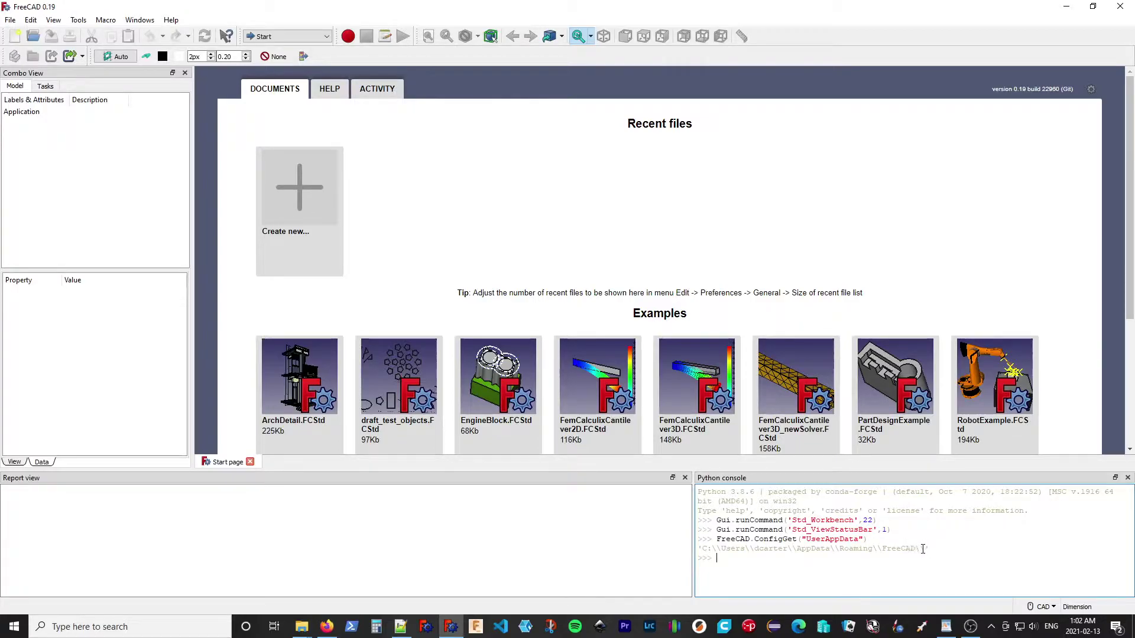
left_click_drag(925, 549, 703, 550)
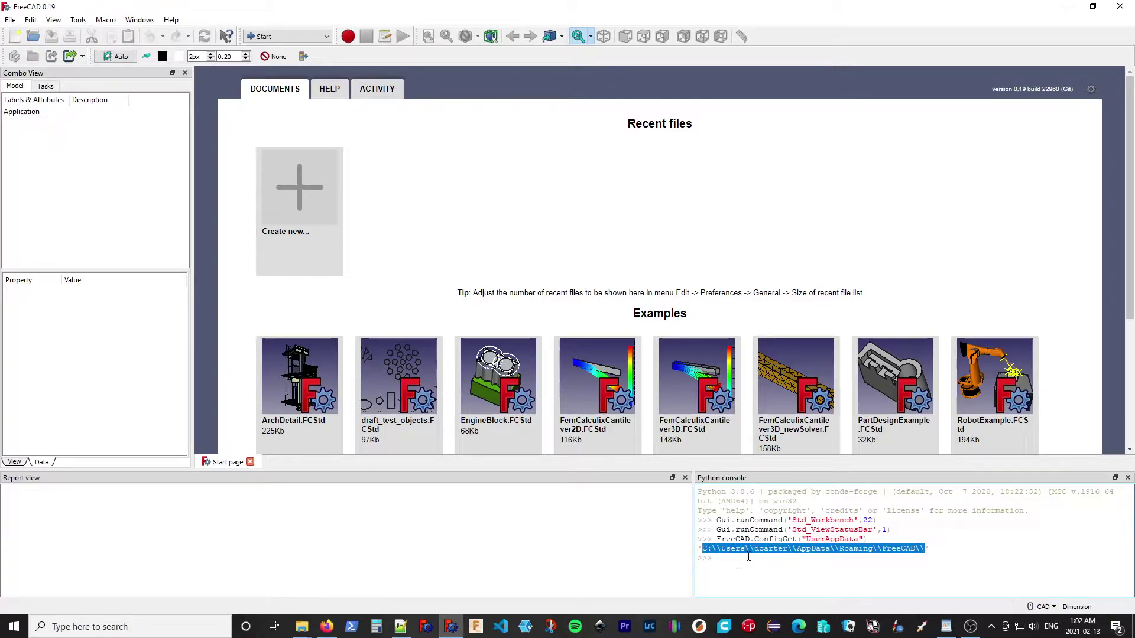
right_click(308, 630)
left_click(303, 559)
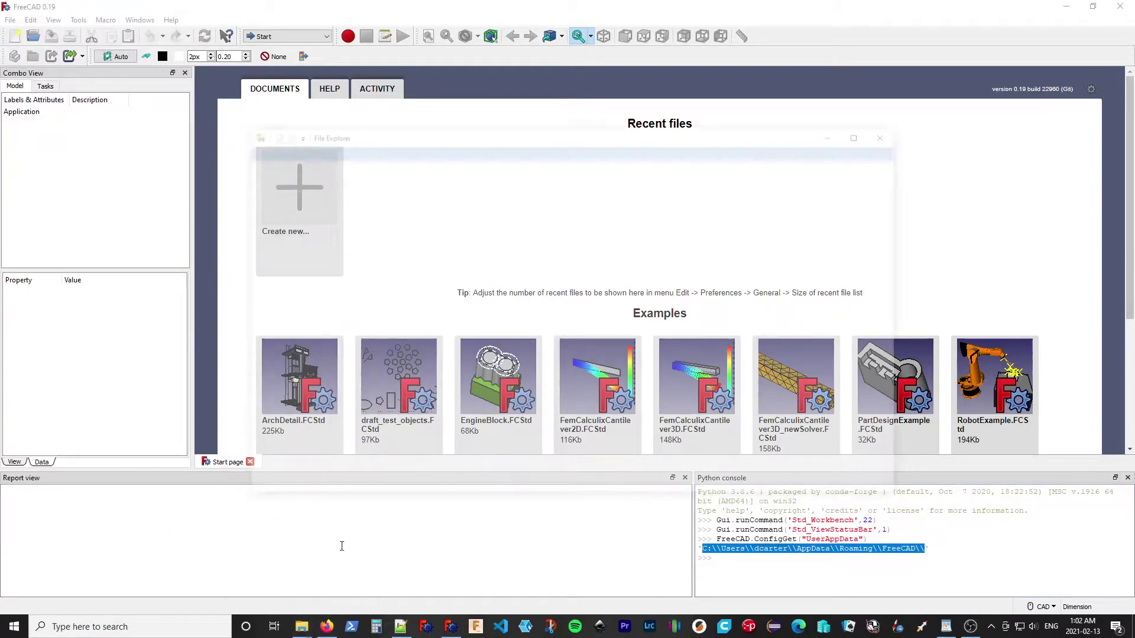
left_click(405, 168)
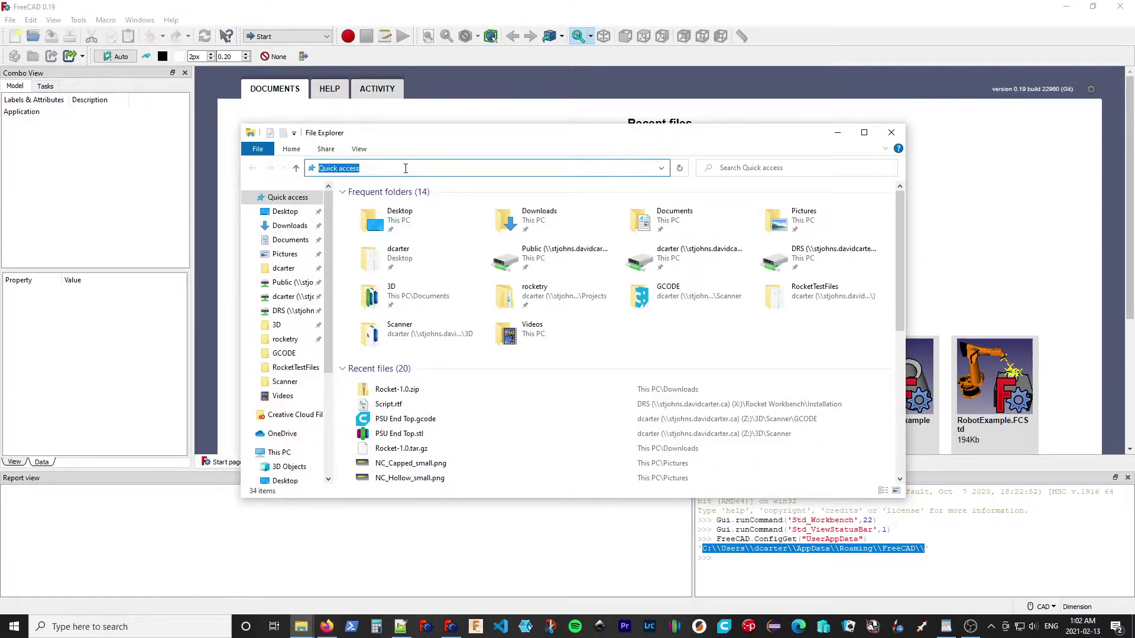
type("C:\\\\Users\\\\dcarter\\\\AppData\\\\Roaming\\\\FreeCAD\\\\")
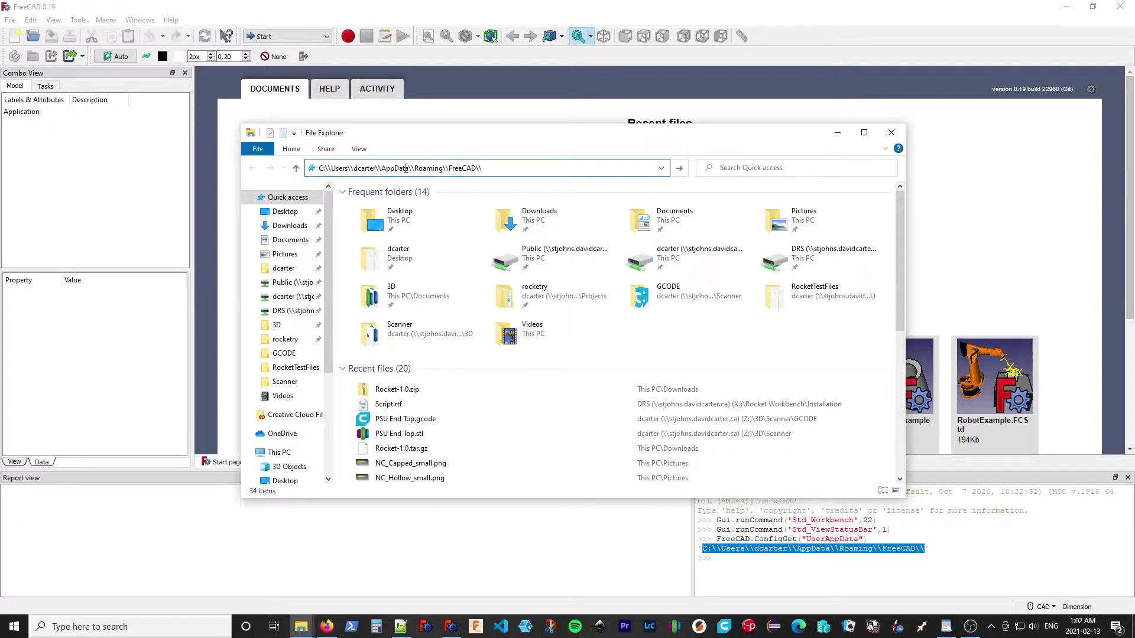
key("Return")
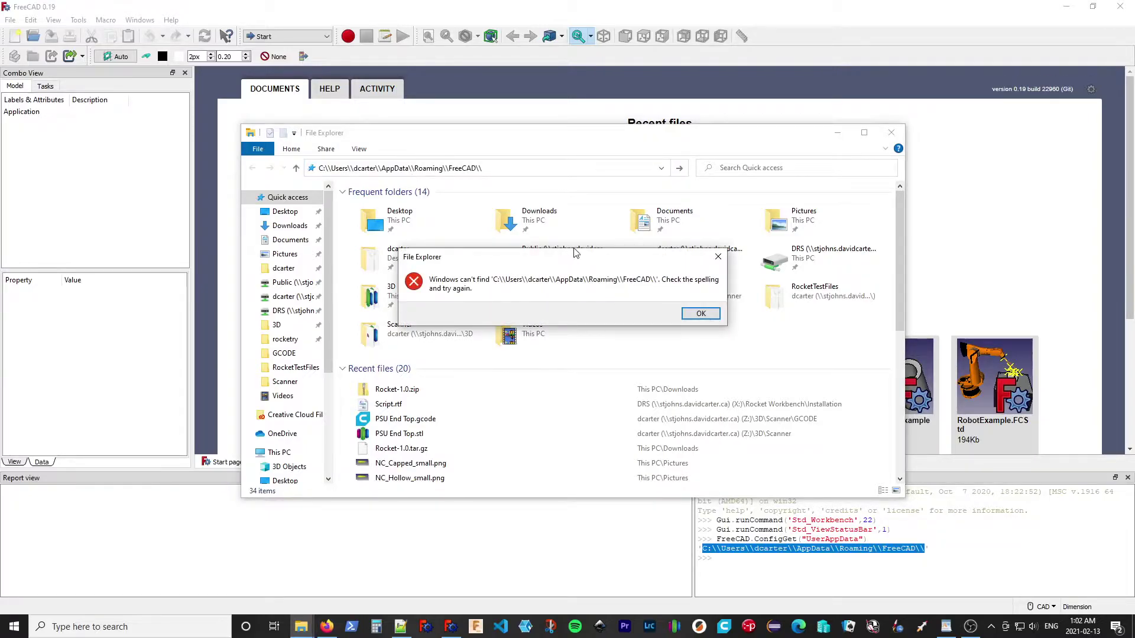
left_click(697, 314)
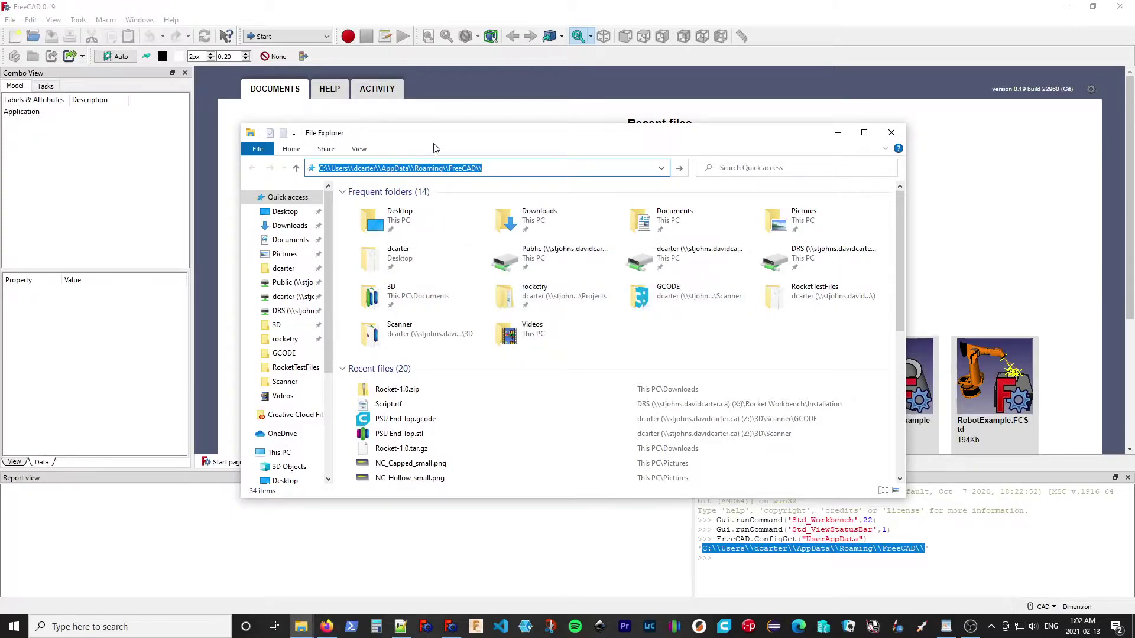
left_click(890, 132)
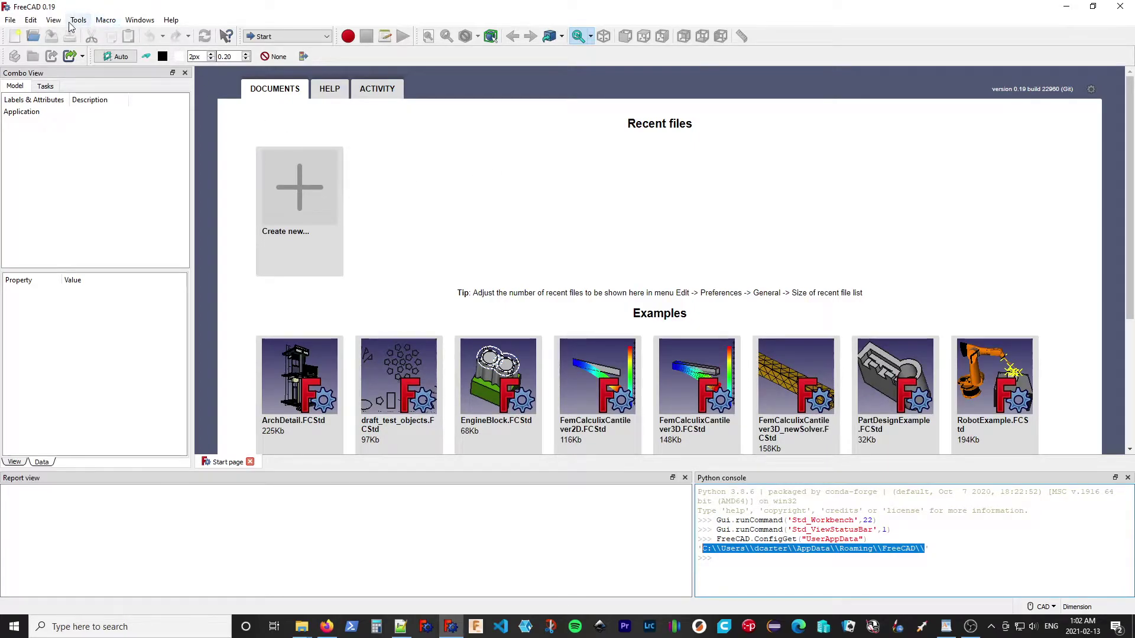
left_click(31, 21)
Step: Open the Macro page of Preferences and select the full Macro path text
left_click(91, 250)
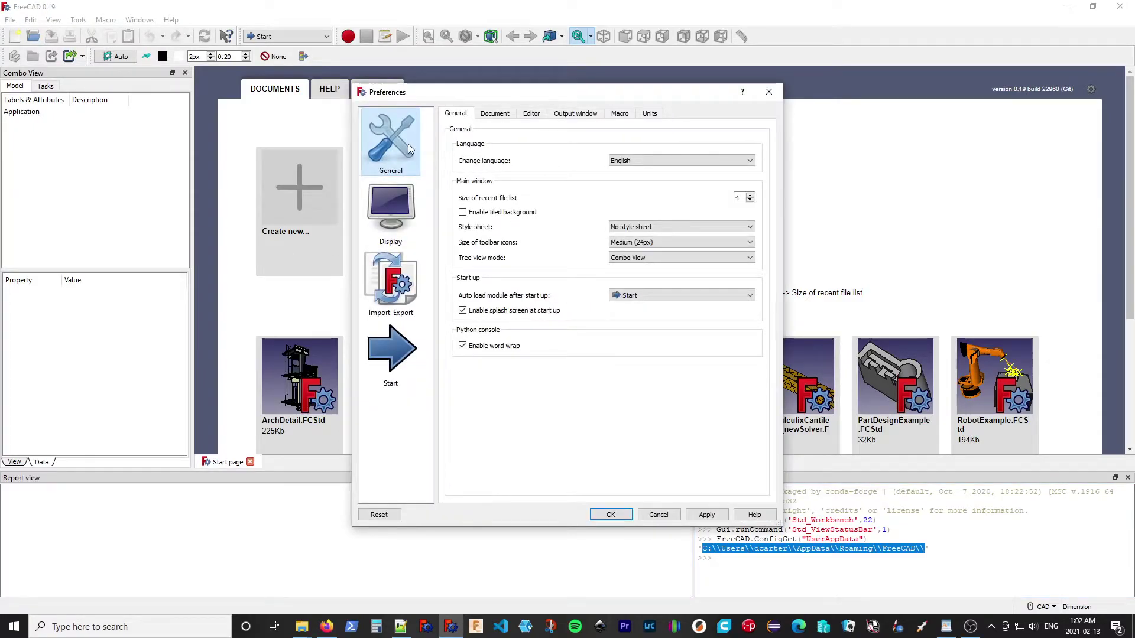
left_click(618, 115)
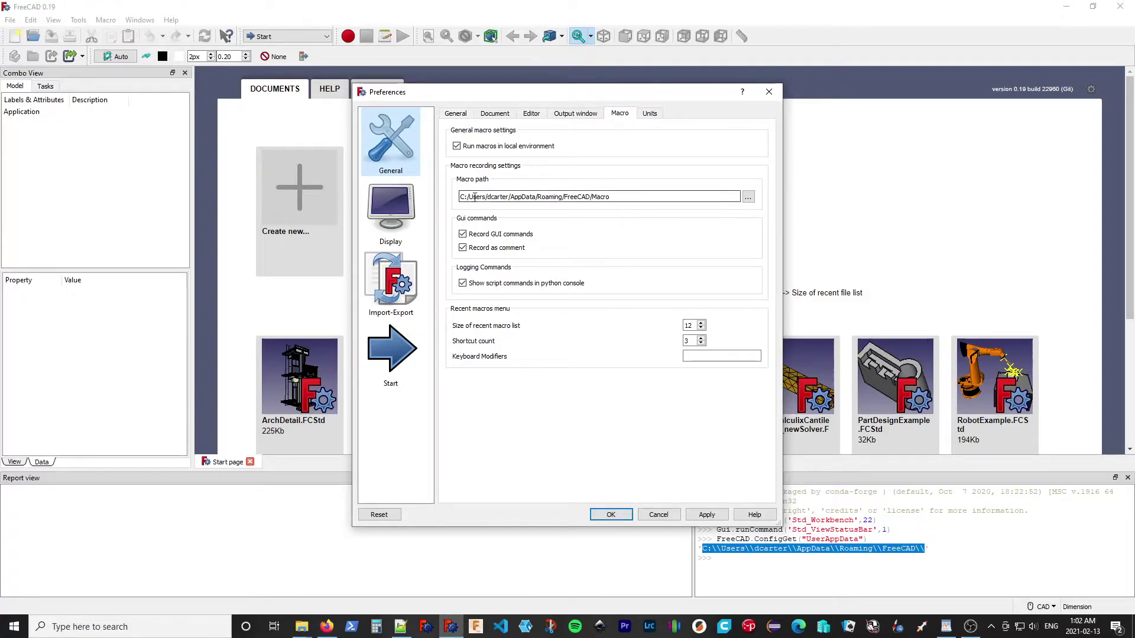
left_click_drag(621, 197, 449, 199)
key("ctrl+c")
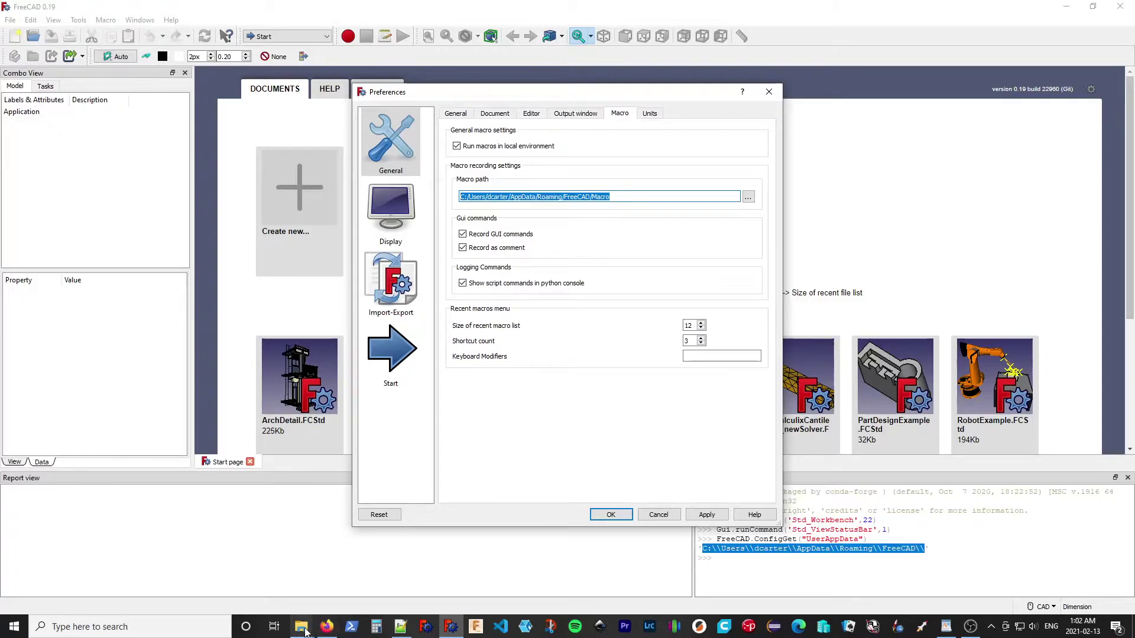
Step: Open a new Explorer window at the pasted FreeCAD Macro path, then go up and open Mod
right_click(302, 629)
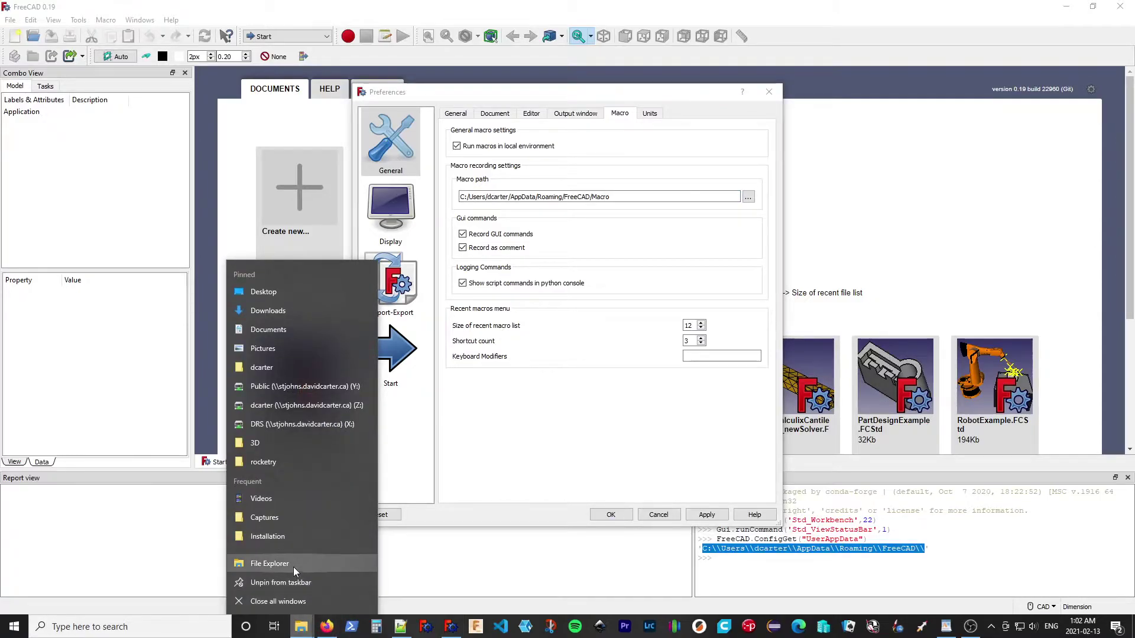
left_click(293, 566)
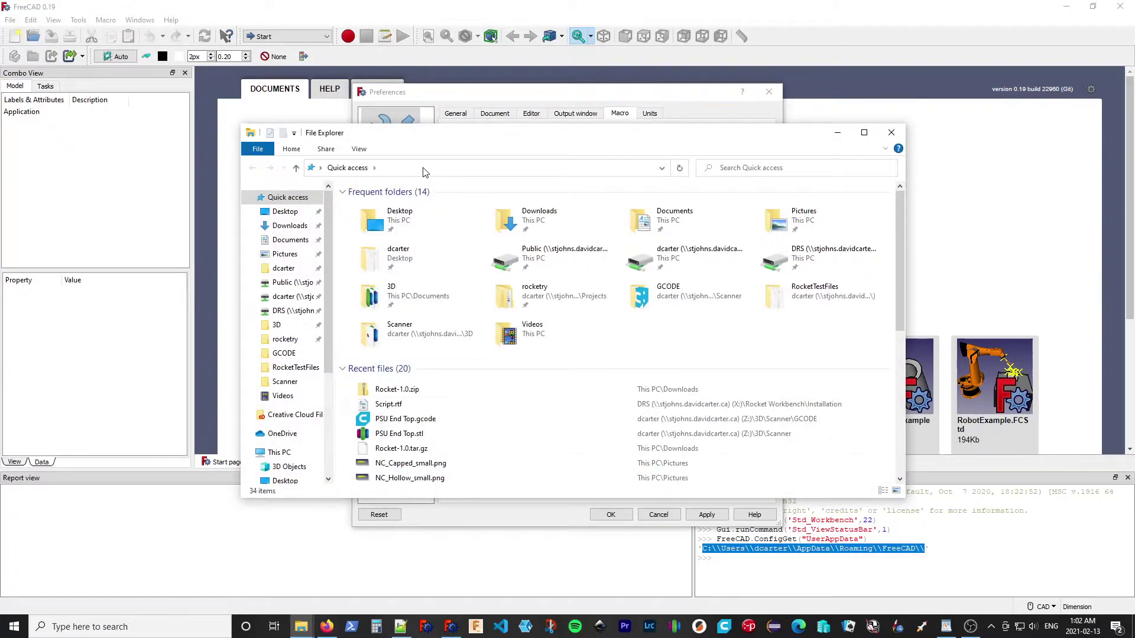
left_click(424, 169)
key("ctrl+v")
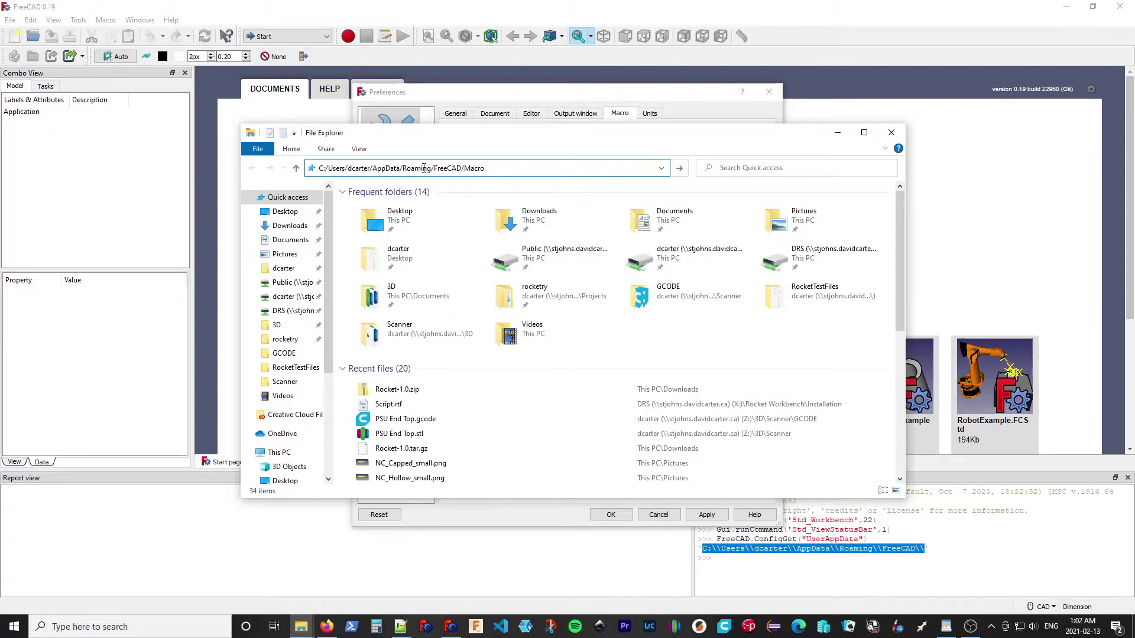
key("Return")
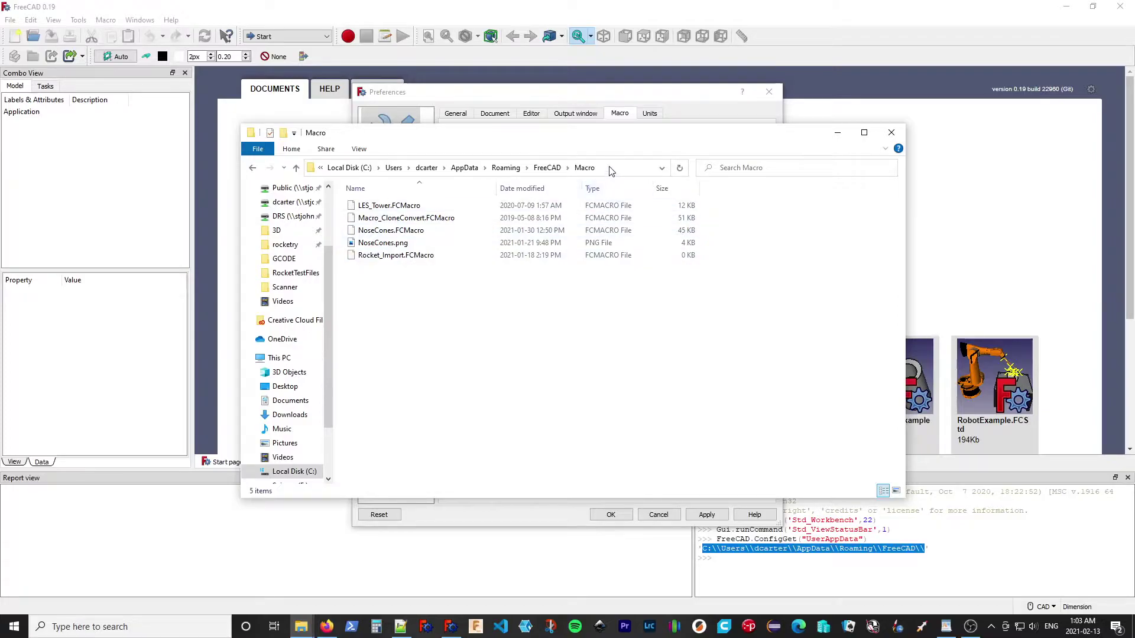
left_click(298, 170)
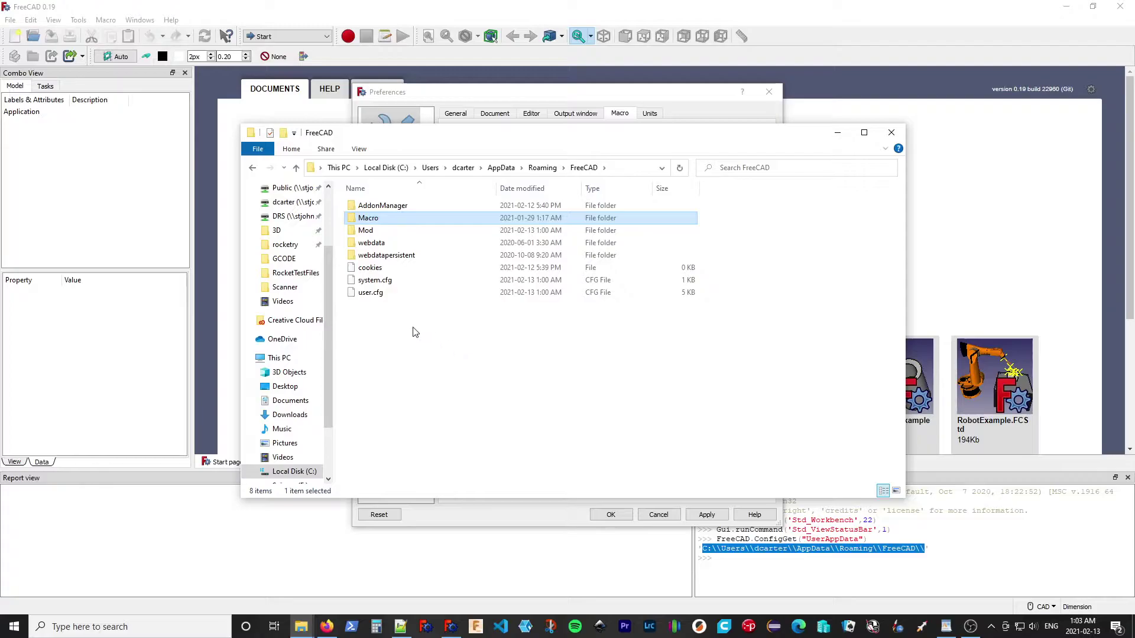
double_click(364, 231)
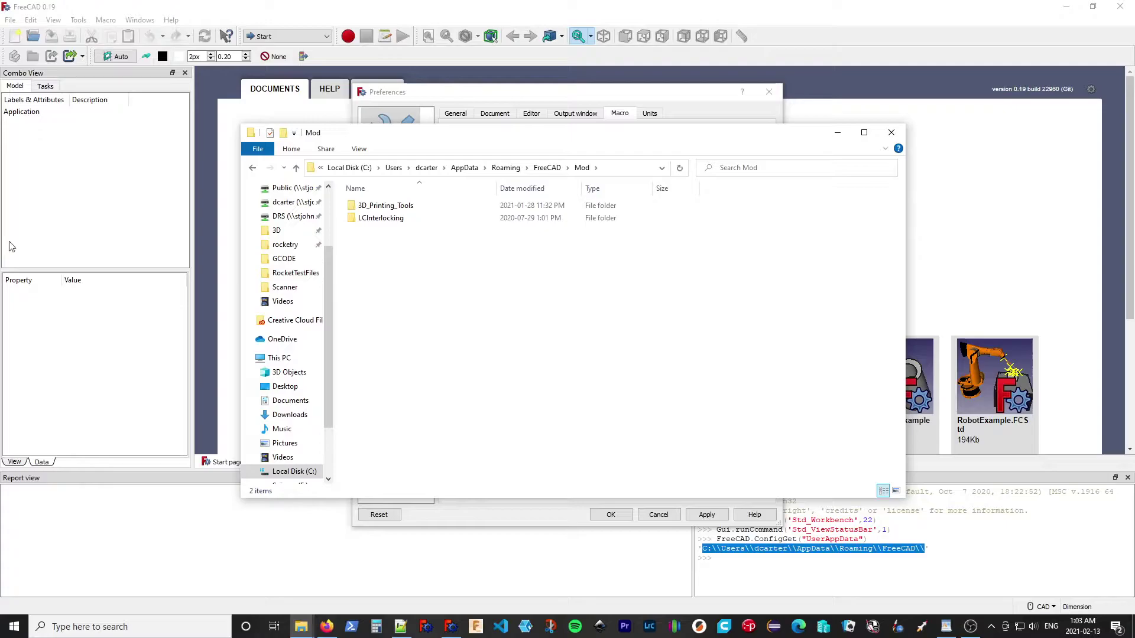
Step: On the Rocket GitHub repo, view the Releases page down to the V1.0 source code assets
left_click(326, 628)
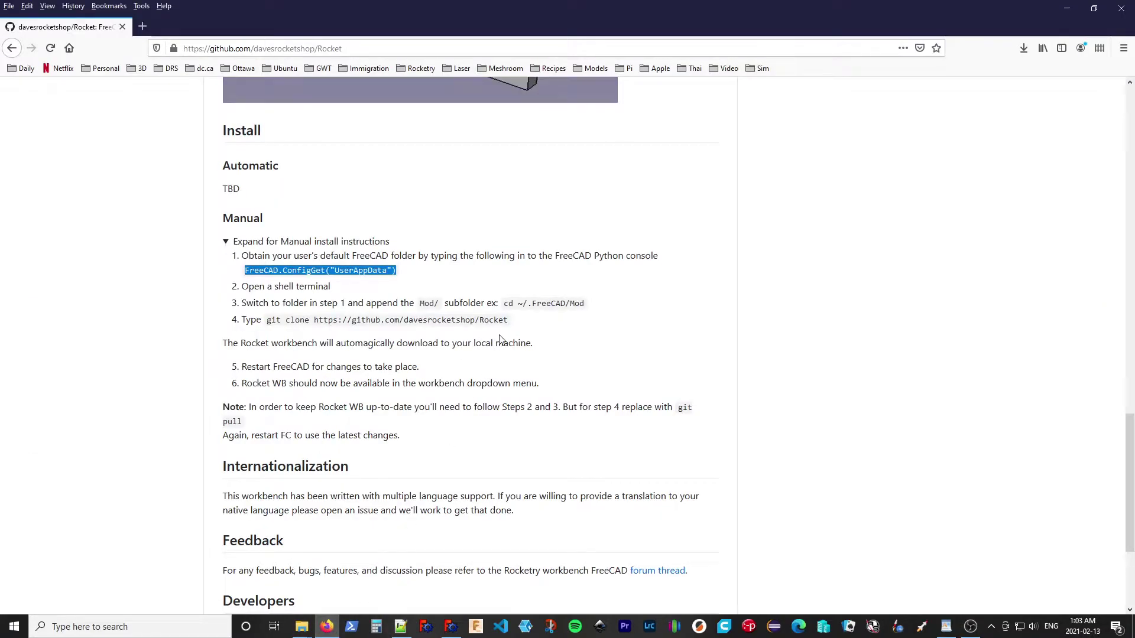
scroll(499, 339, "up", 12)
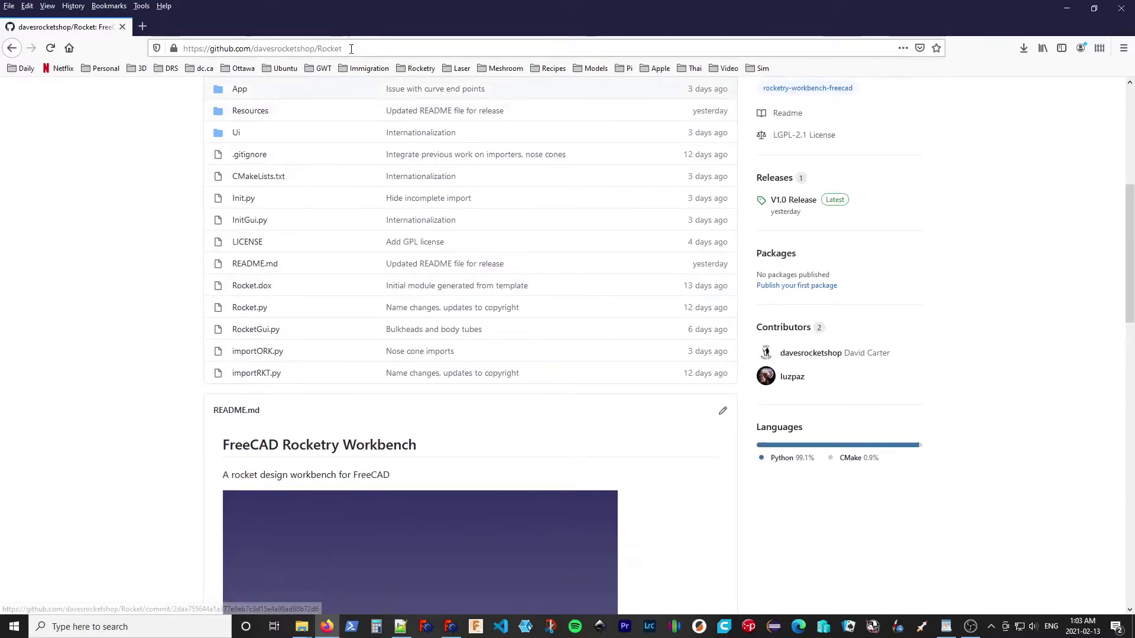
left_click(351, 49)
left_click(167, 348)
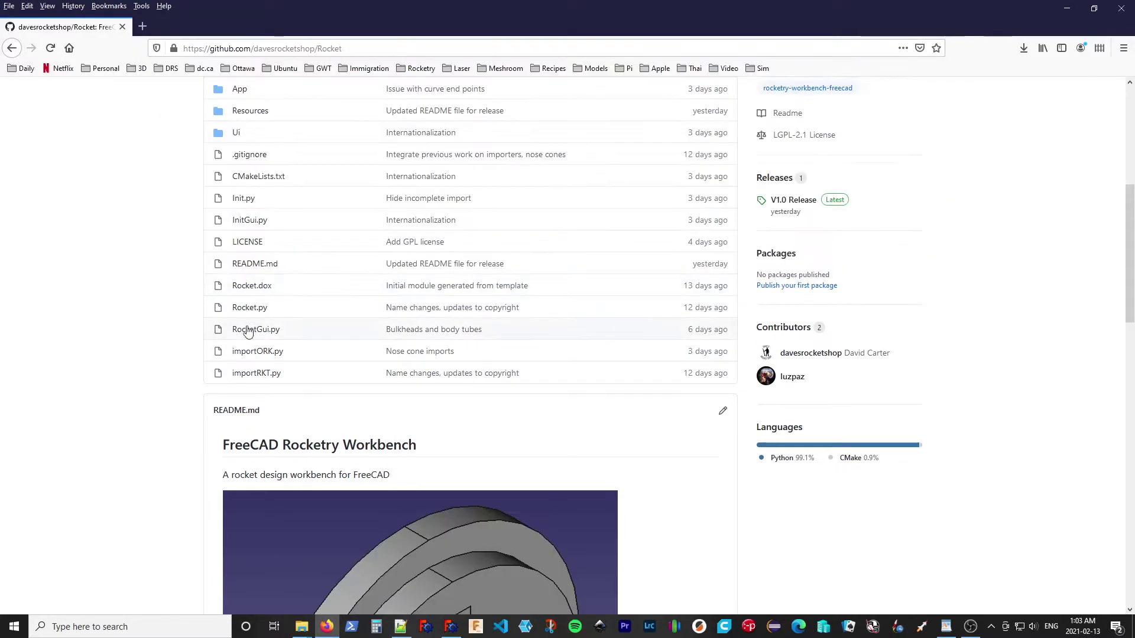
scroll(945, 274, "up", 3)
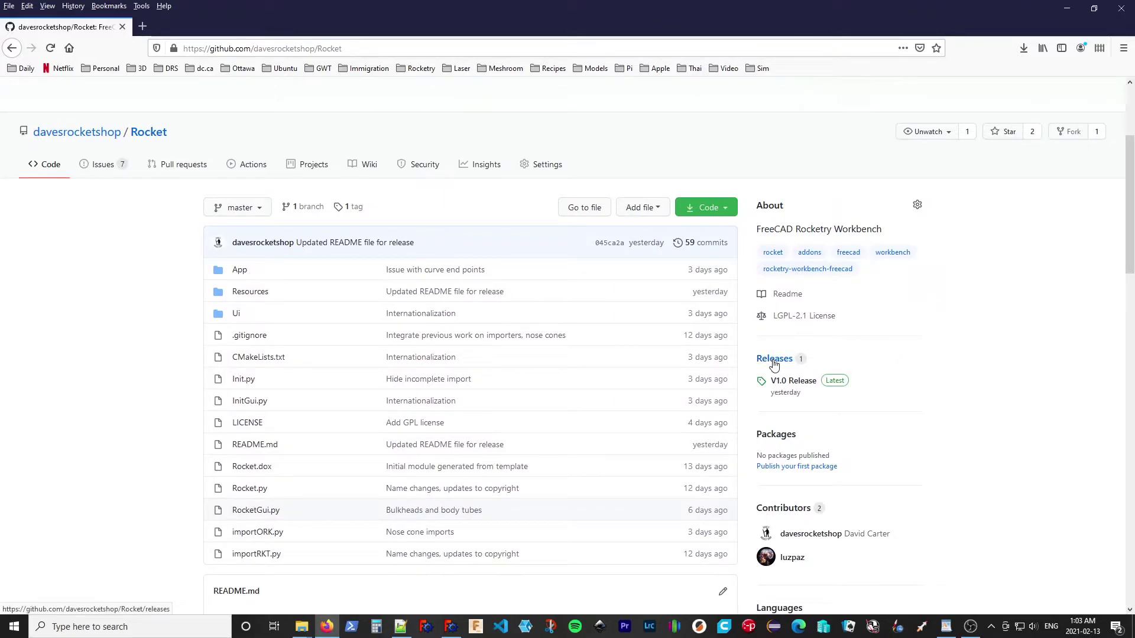
left_click(774, 362)
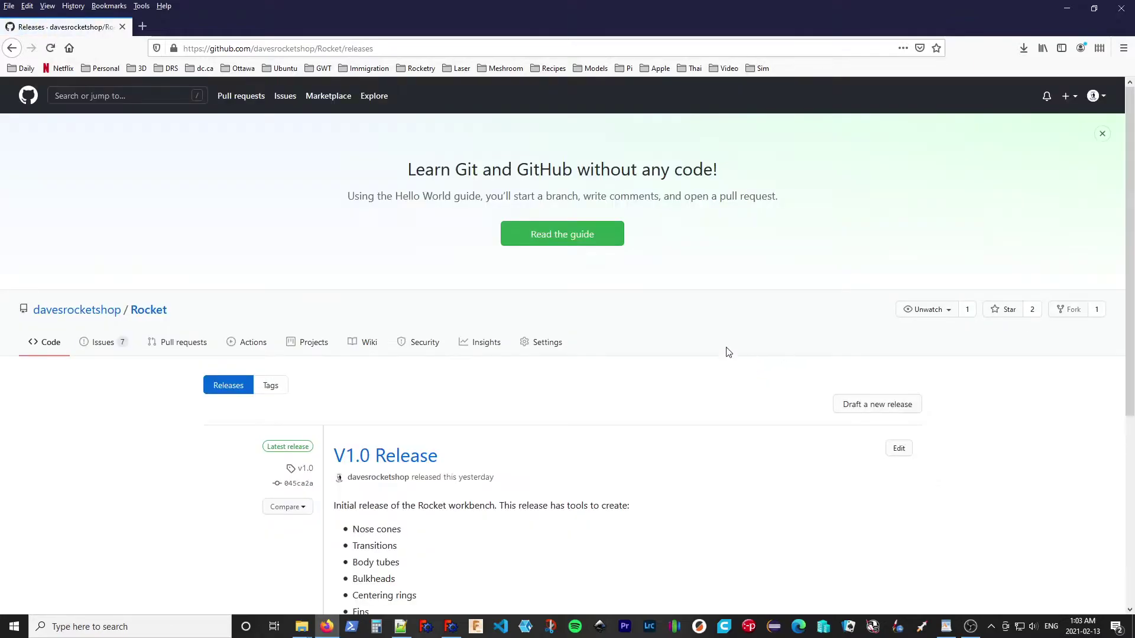
scroll(722, 342, "down", 4)
scroll(721, 337, "down", 1)
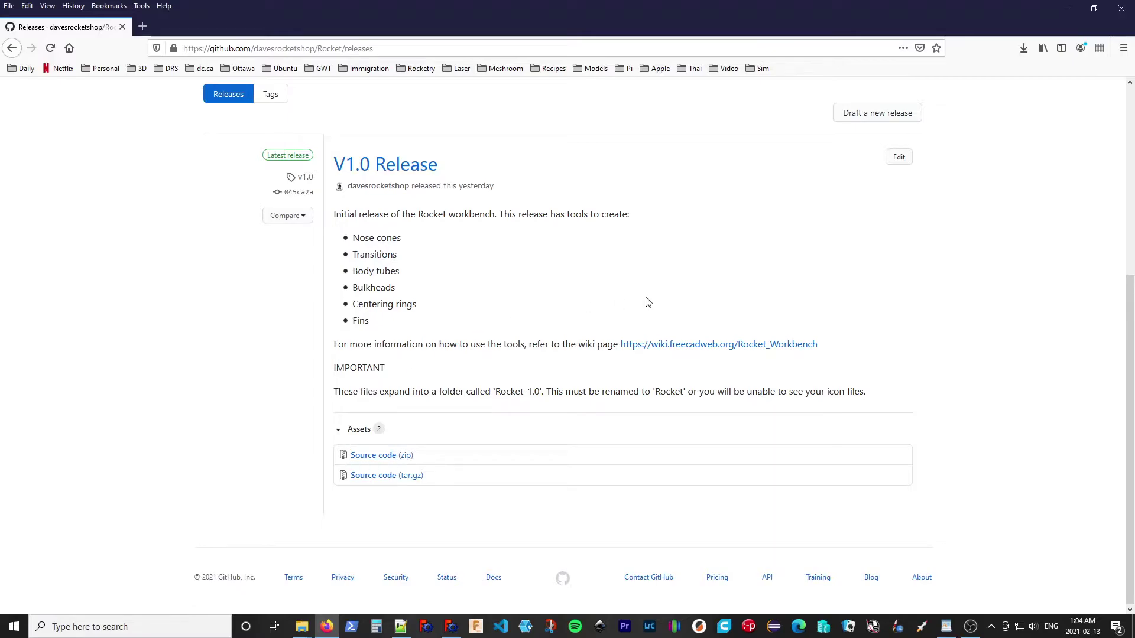
left_click(1066, 8)
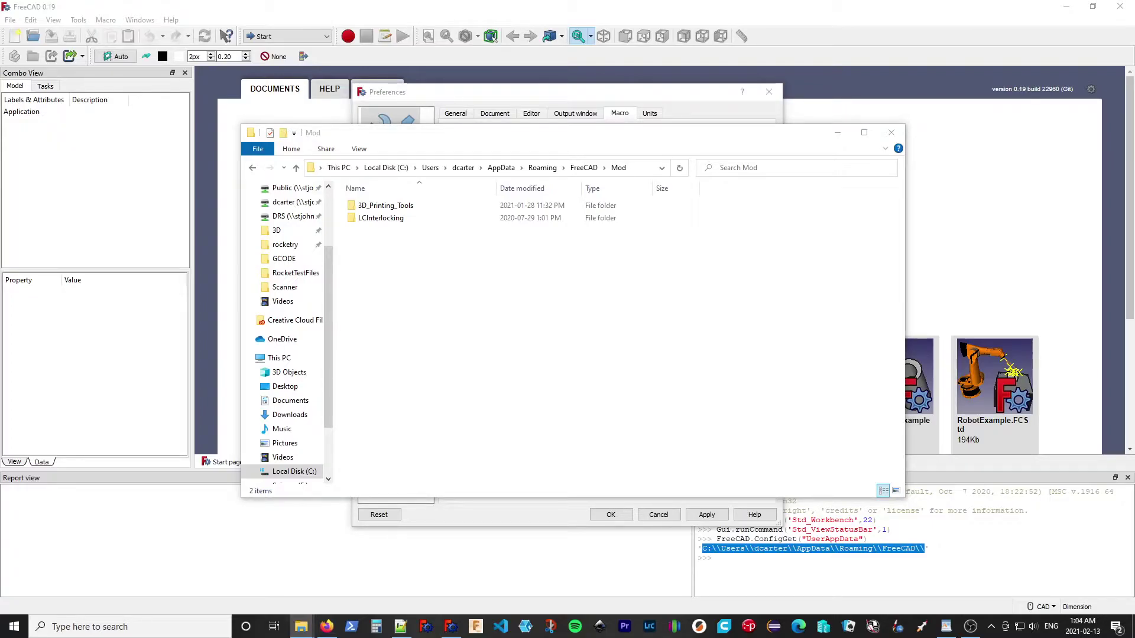
Step: Copy Rocket-1.0.zip into the Mod folder and extract it there
left_click_drag(89, 349, 459, 307)
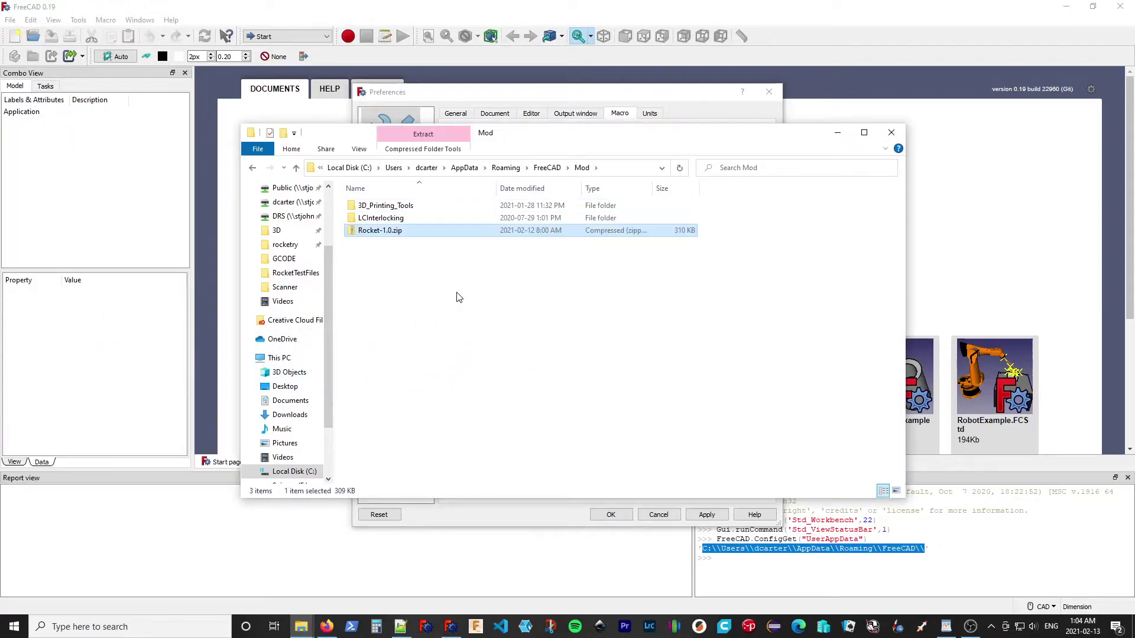
right_click(381, 235)
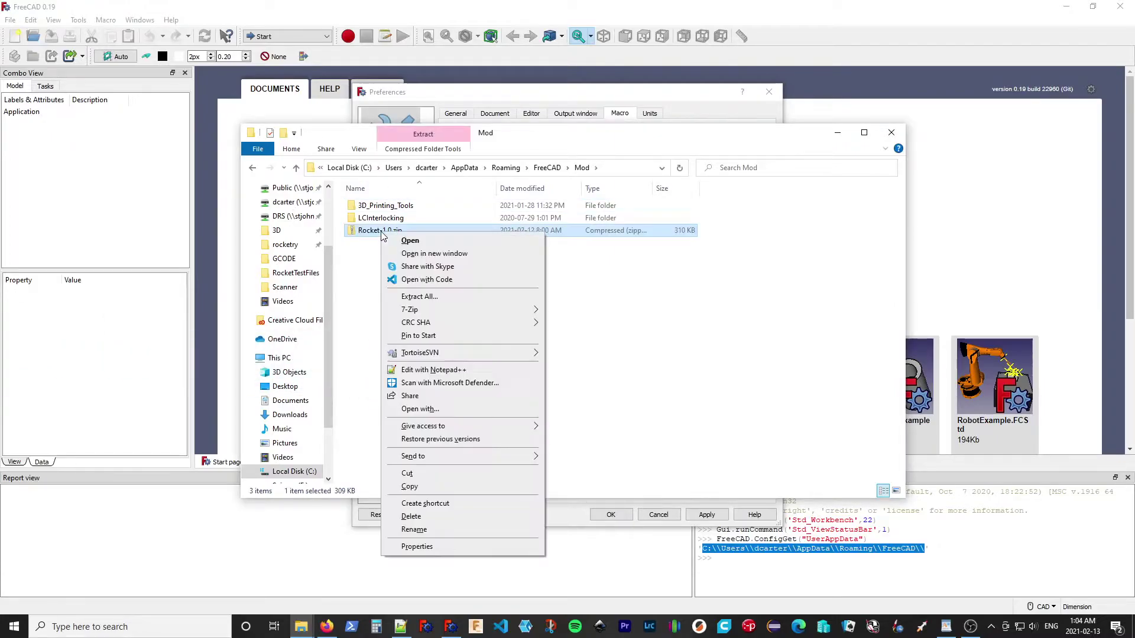
left_click(450, 301)
left_click(683, 432)
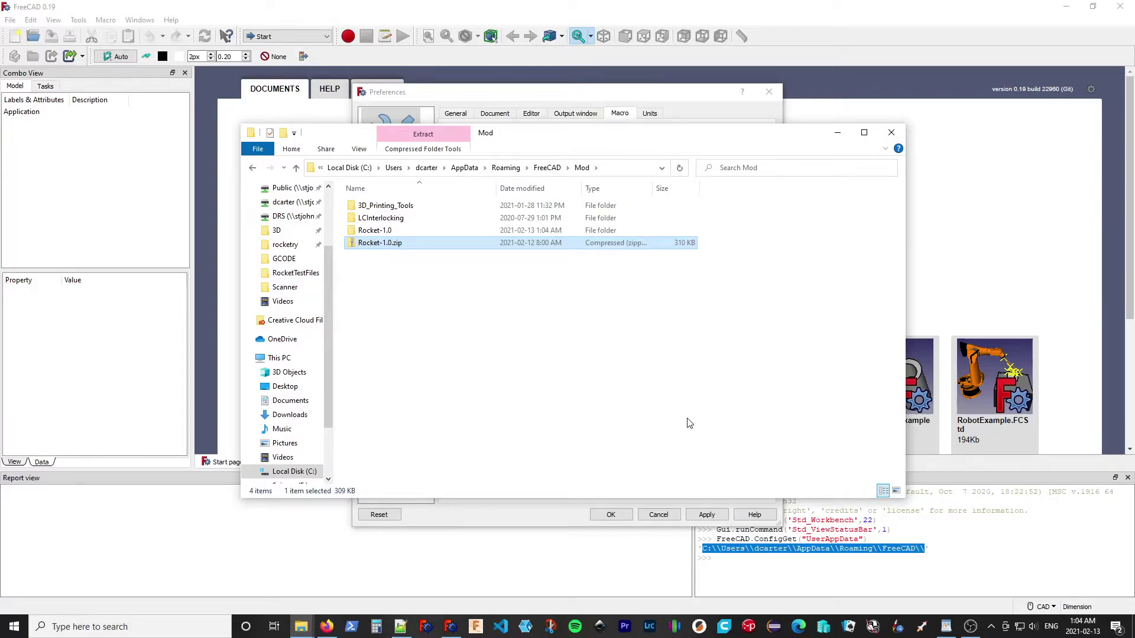
Step: Look inside the 3D_Printing_Tools folder, then return to Mod
left_click(407, 214)
double_click(406, 214)
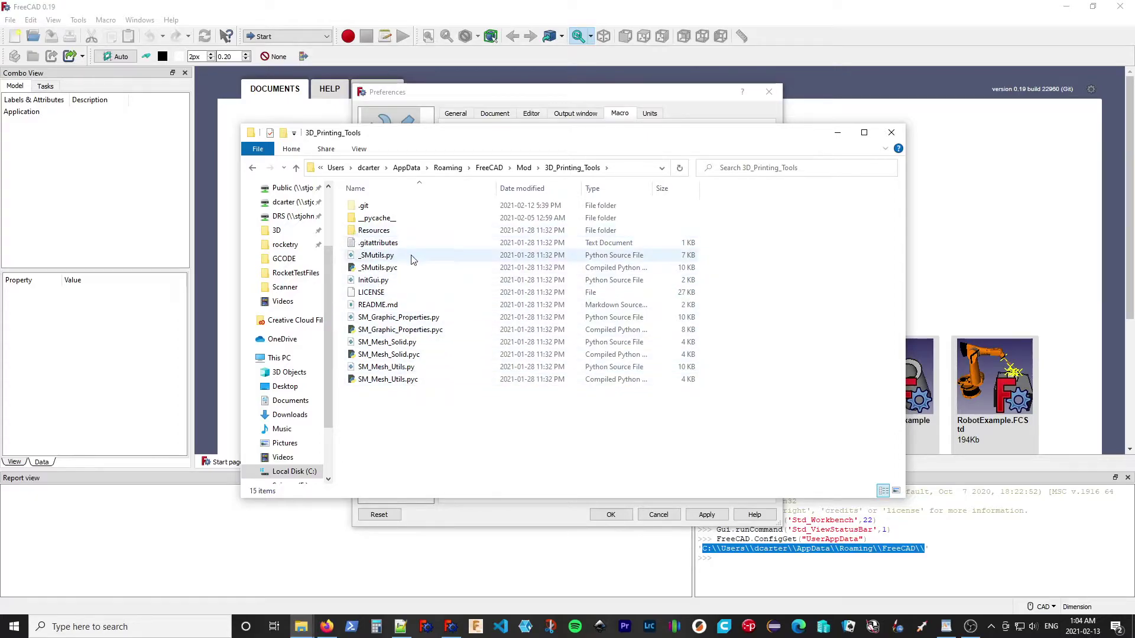
left_click(523, 169)
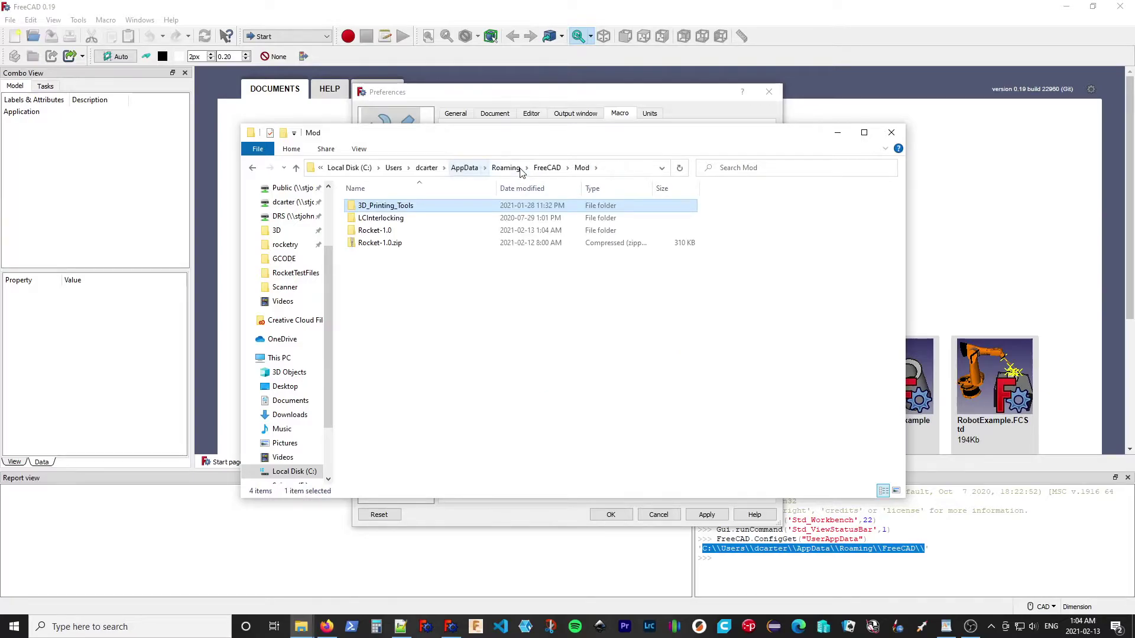
Step: Inside the extracted Rocket-1.0 folder, rename the nested Rocket-1.0 folder to Rocket
double_click(372, 231)
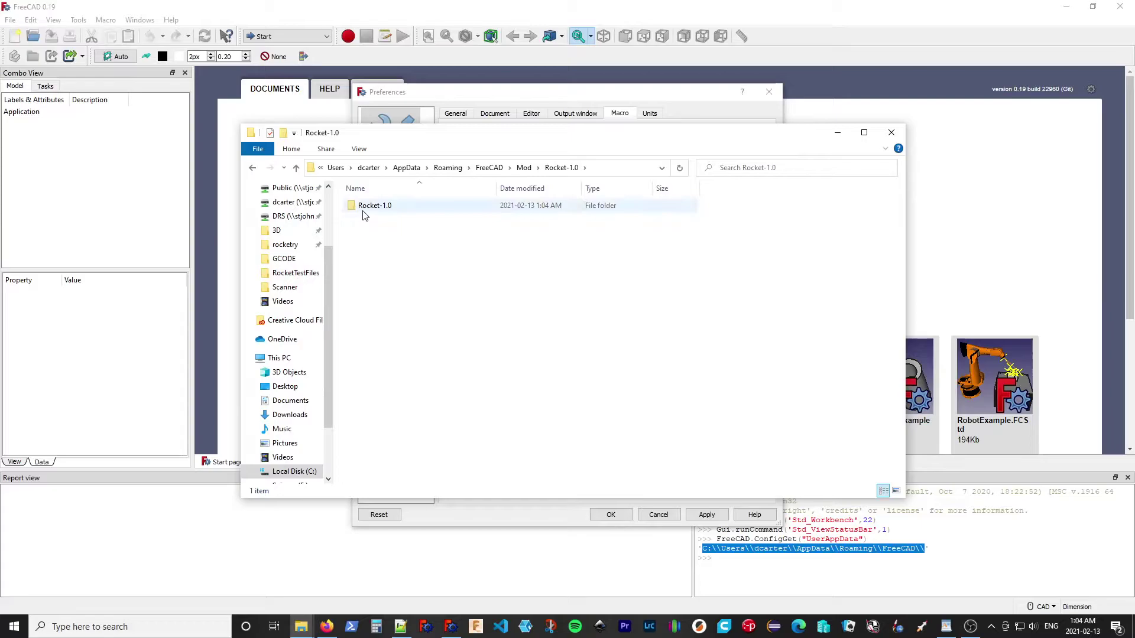
double_click(364, 210)
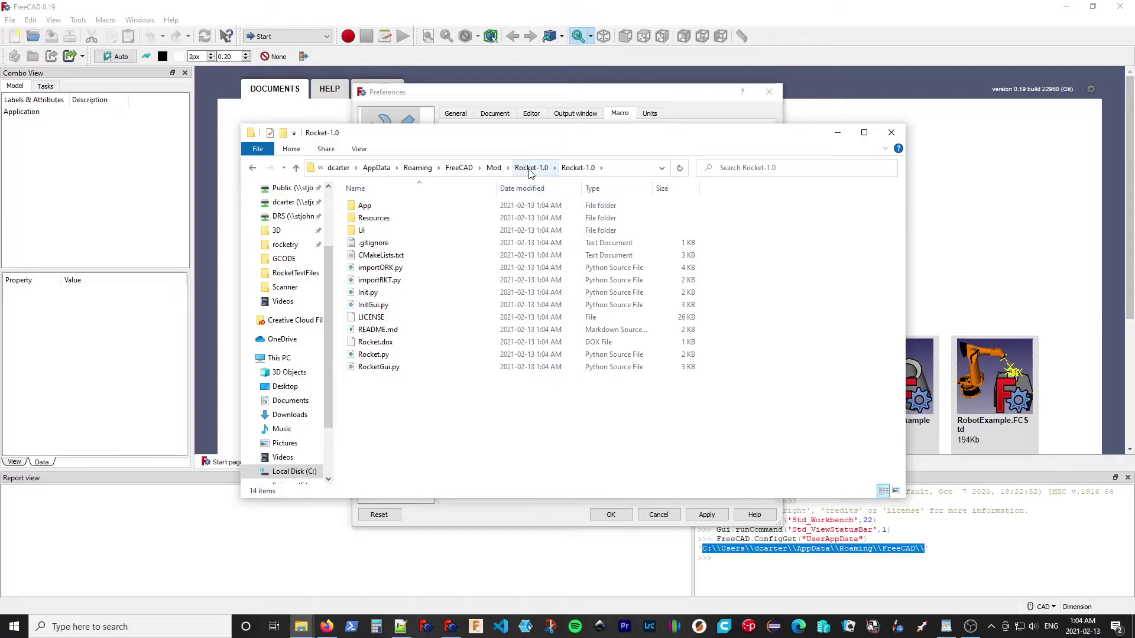
left_click(578, 169)
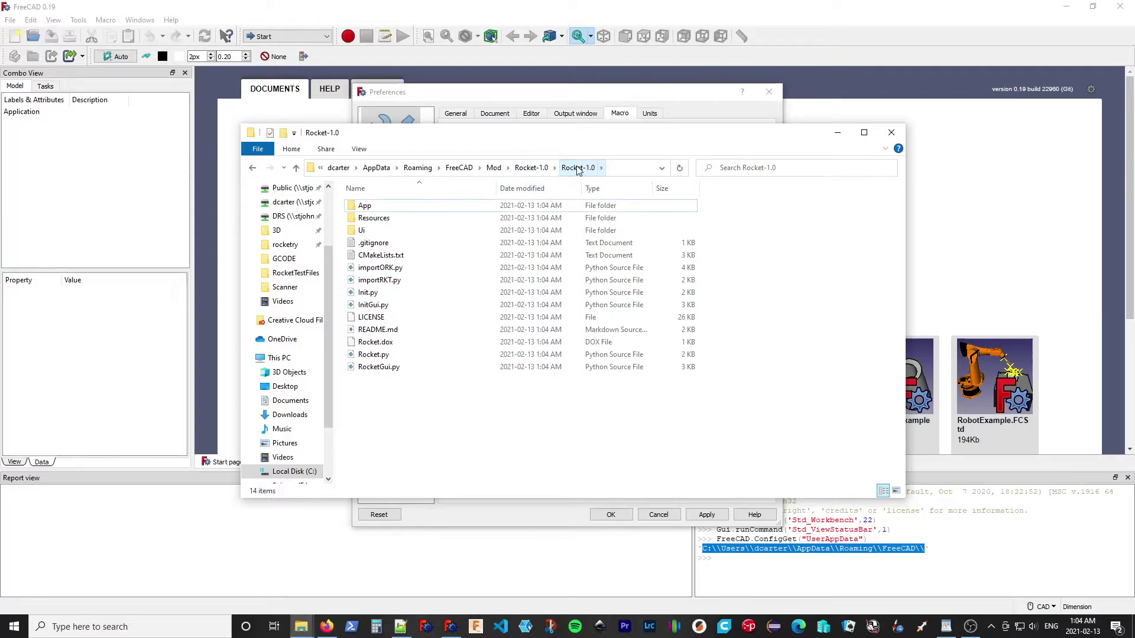
left_click(525, 169)
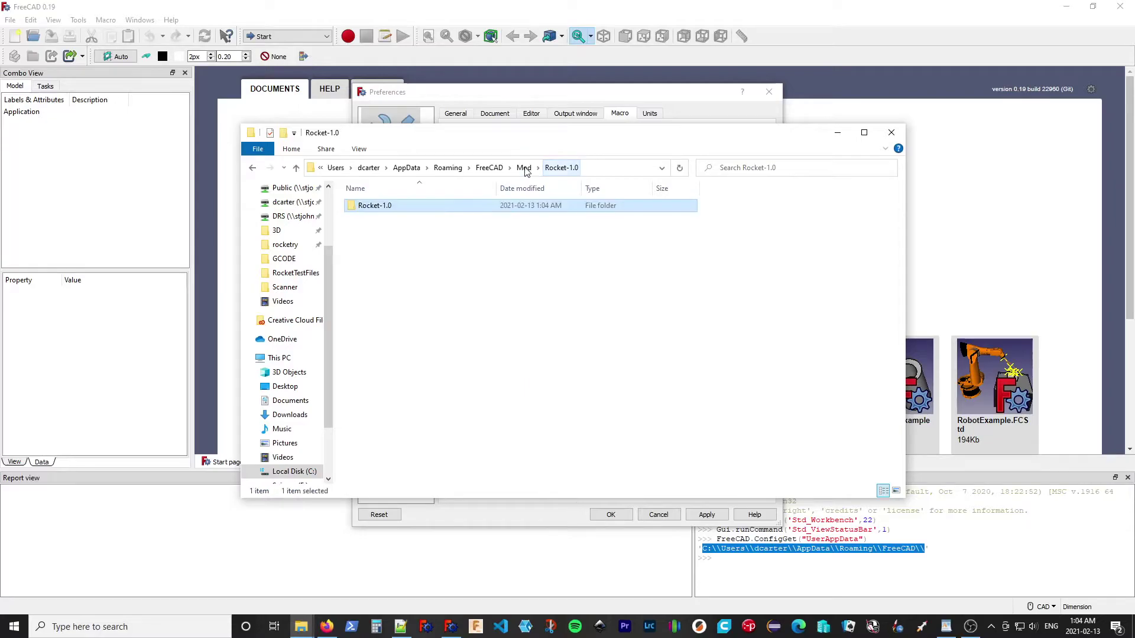
left_click(397, 210)
left_click(400, 207)
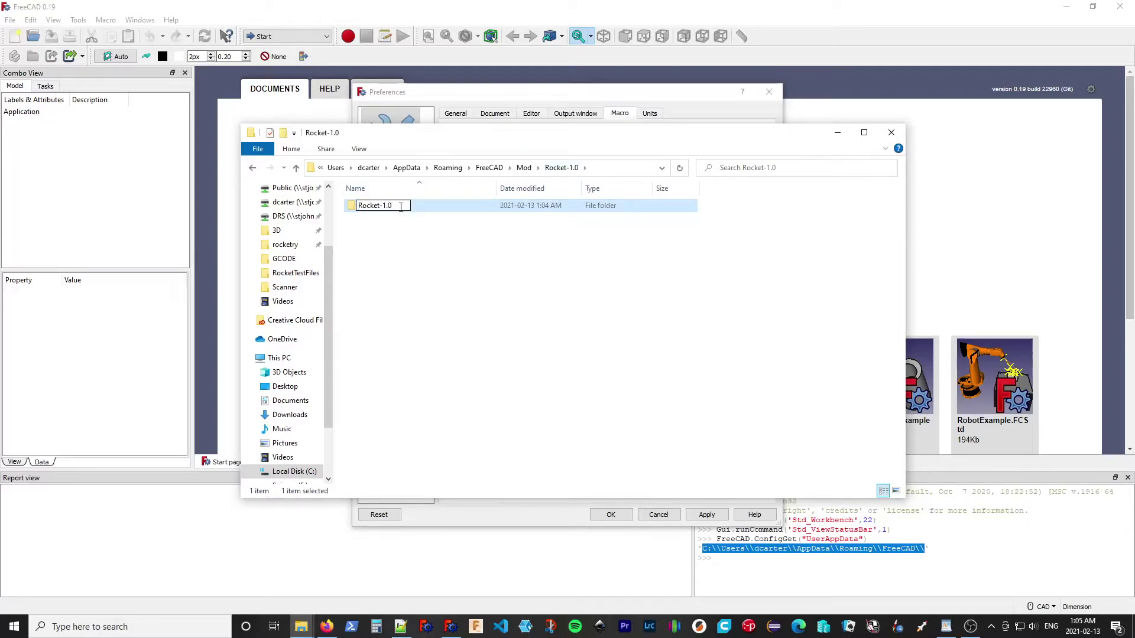
key("BackSpace")
key("BackSpace")
key("BackSpace")
key("BackSpace")
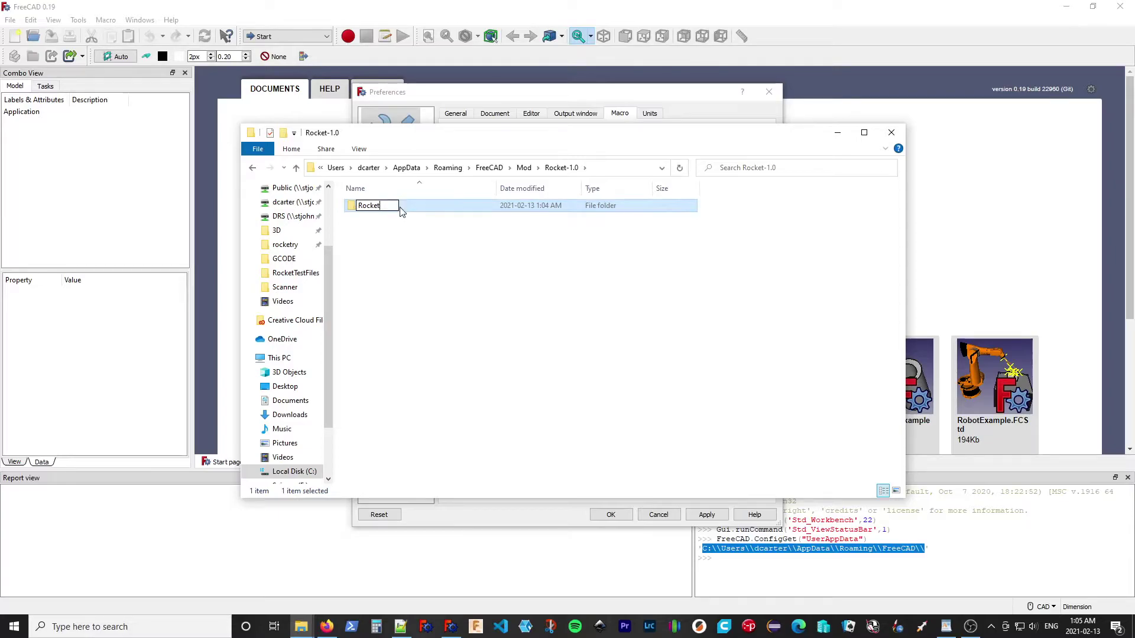
key("Return")
Step: Move the Rocket folder up into Mod, verify it, and delete the empty Rocket-1.0 folder
left_click_drag(353, 212, 525, 170)
left_click(522, 167)
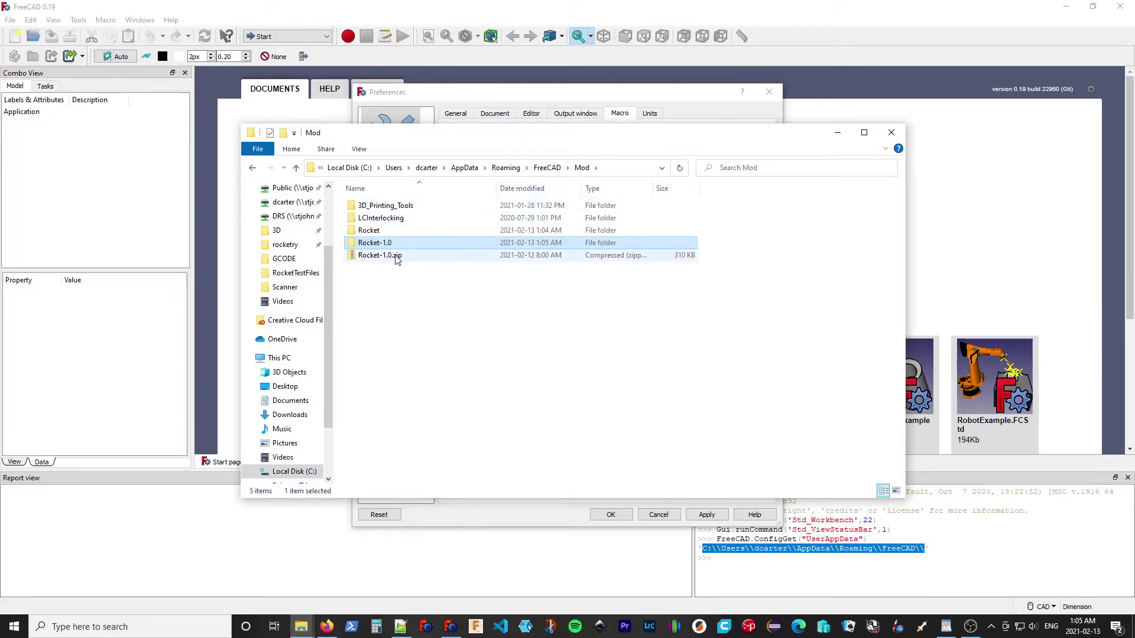
double_click(358, 244)
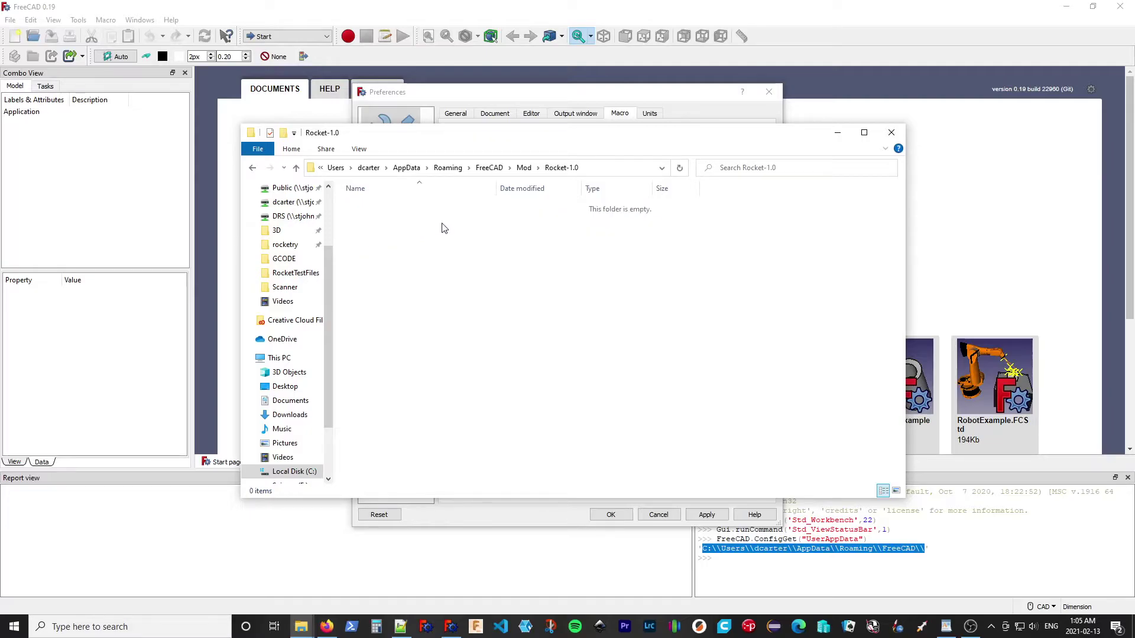
left_click(296, 167)
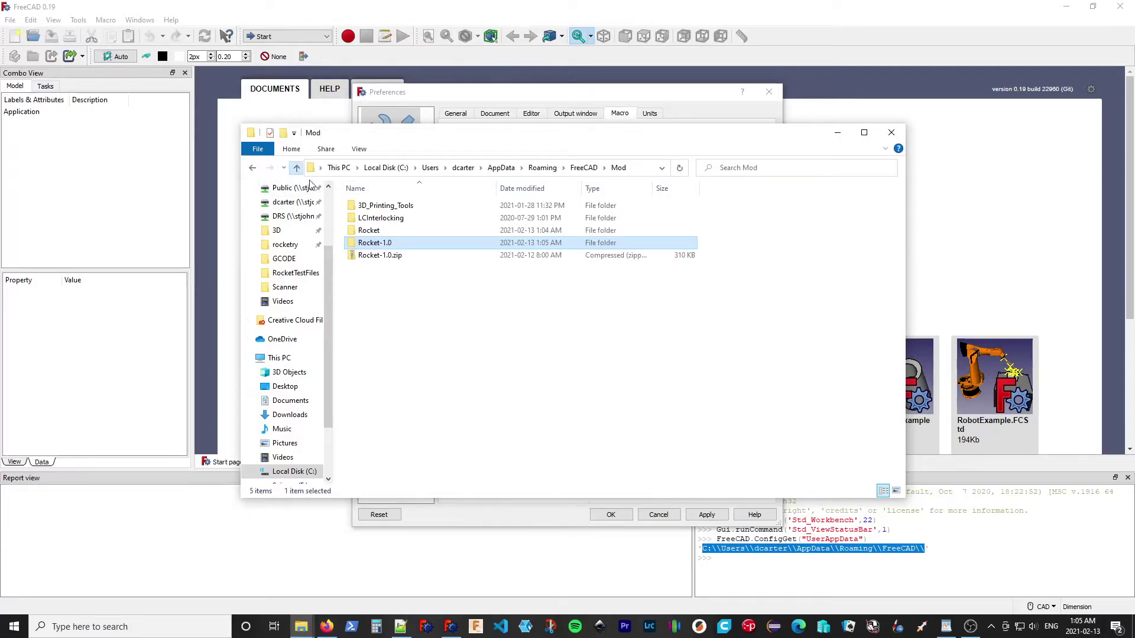
double_click(366, 231)
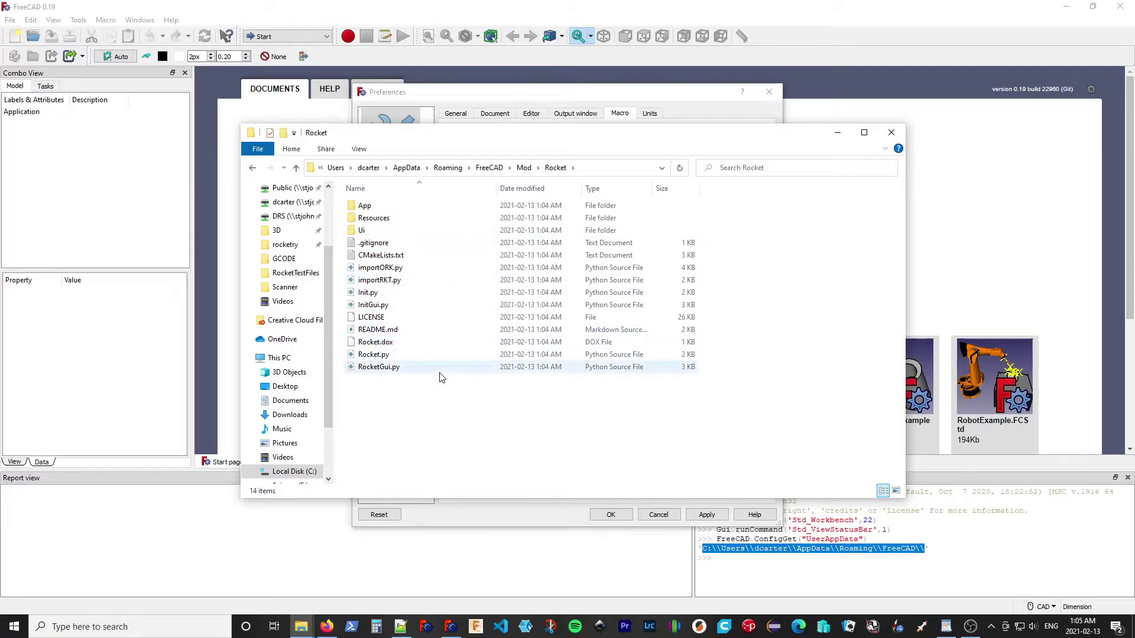
left_click(523, 168)
left_click(378, 243)
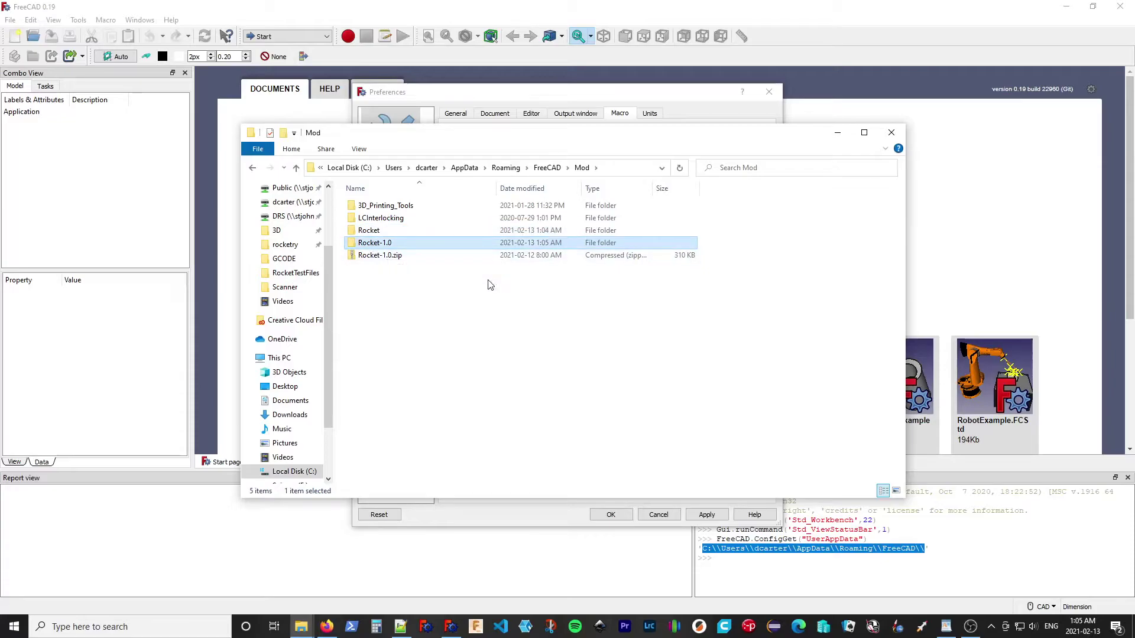
key("Delete")
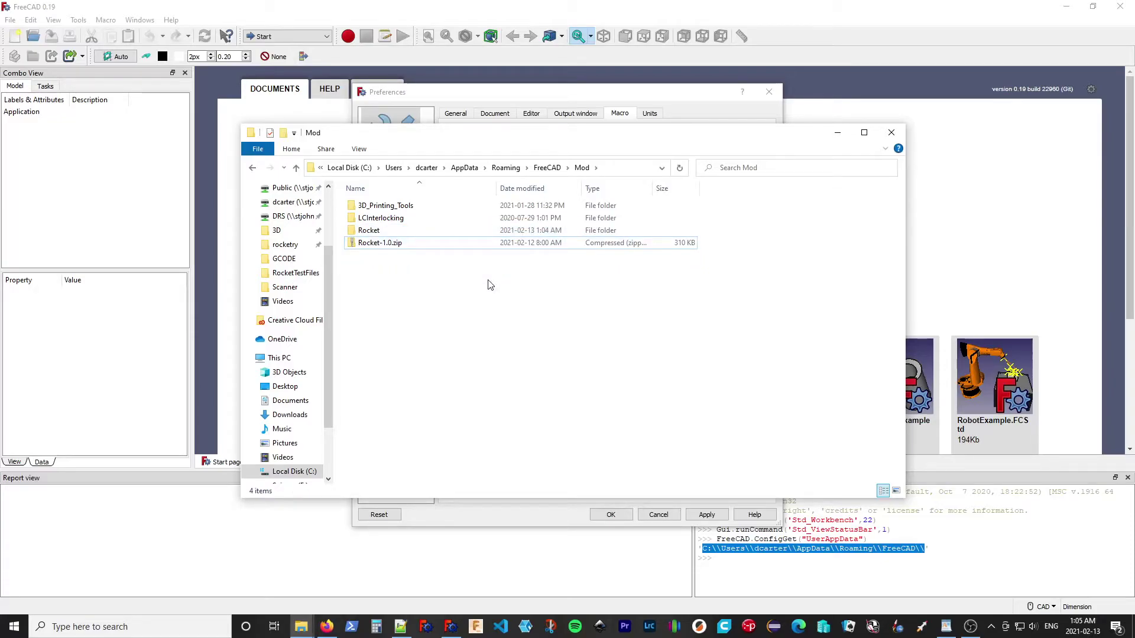
left_click(351, 233)
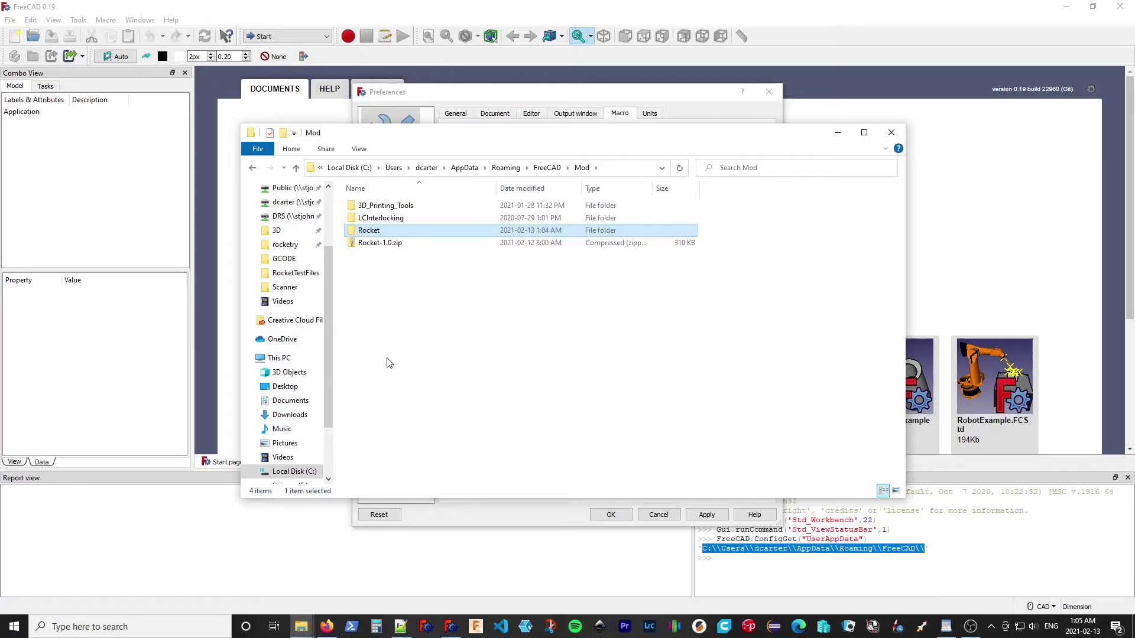
Step: Cancel FreeCAD's Preferences dialog and check the workbench list, which doesn't yet show Rocket
left_click(547, 5)
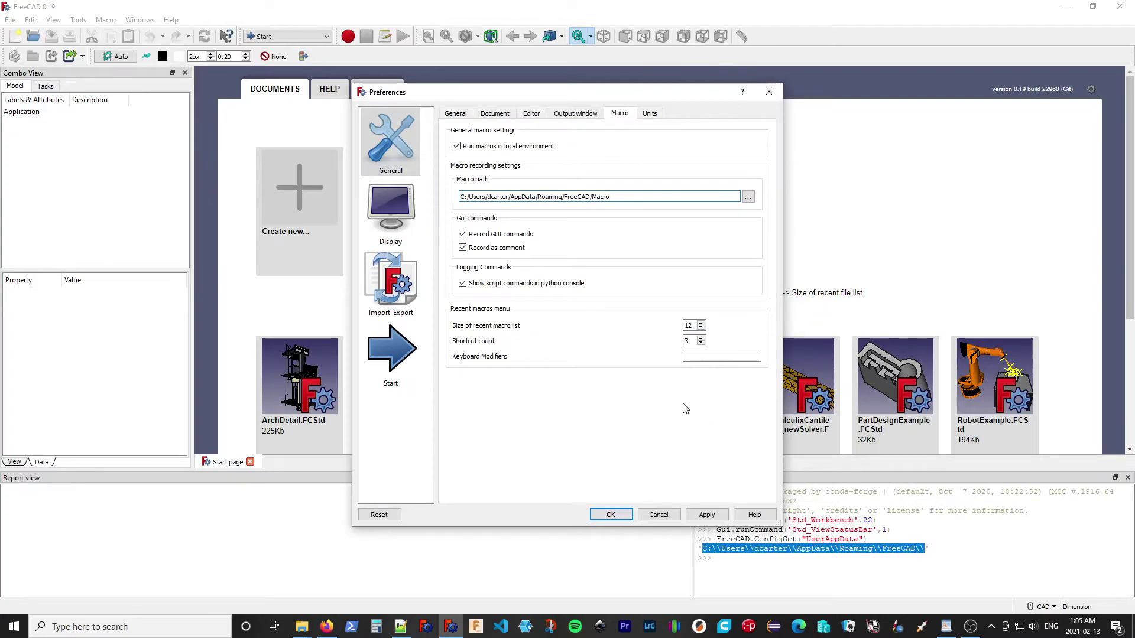
left_click(661, 514)
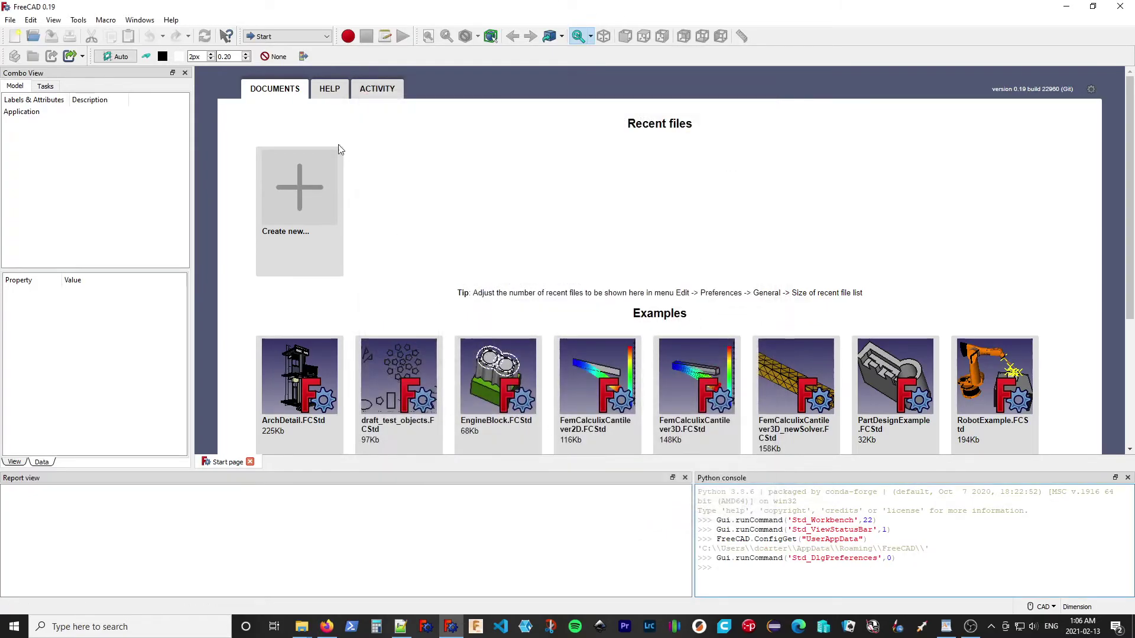
left_click(327, 37)
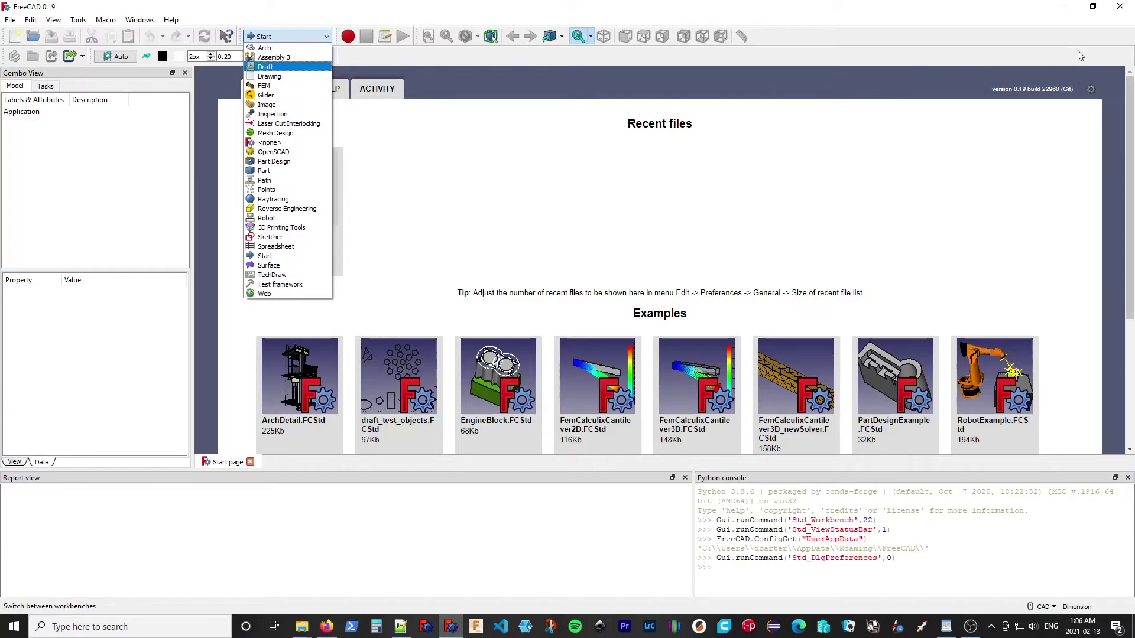
left_click(1119, 11)
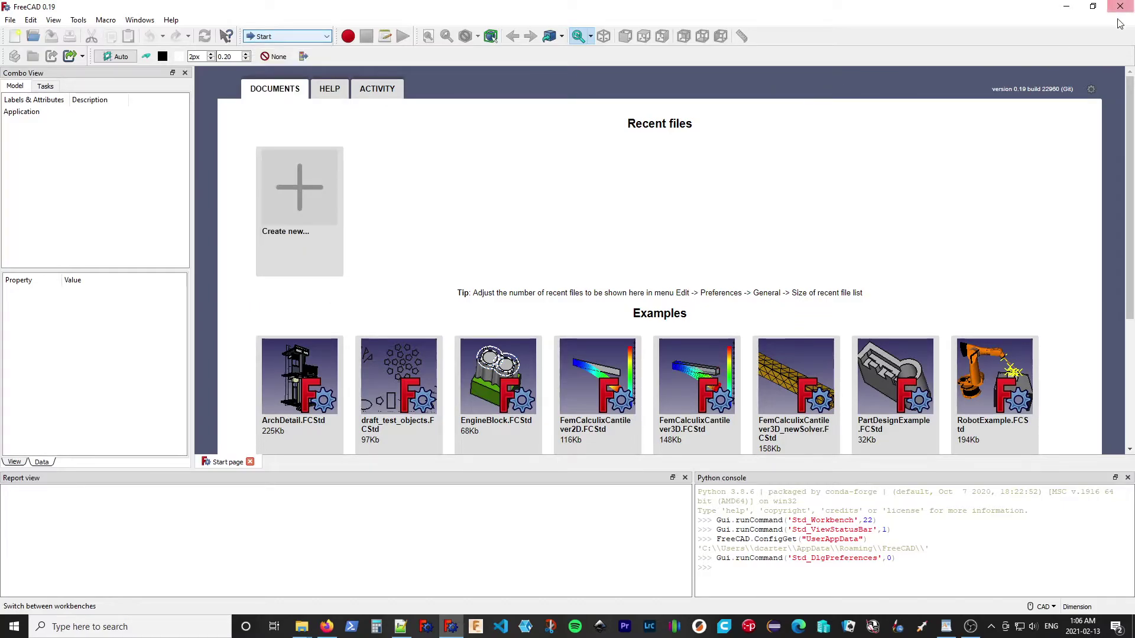
Step: Restart FreeCAD and confirm Rocket now appears in the workbench dropdown
left_click(1119, 7)
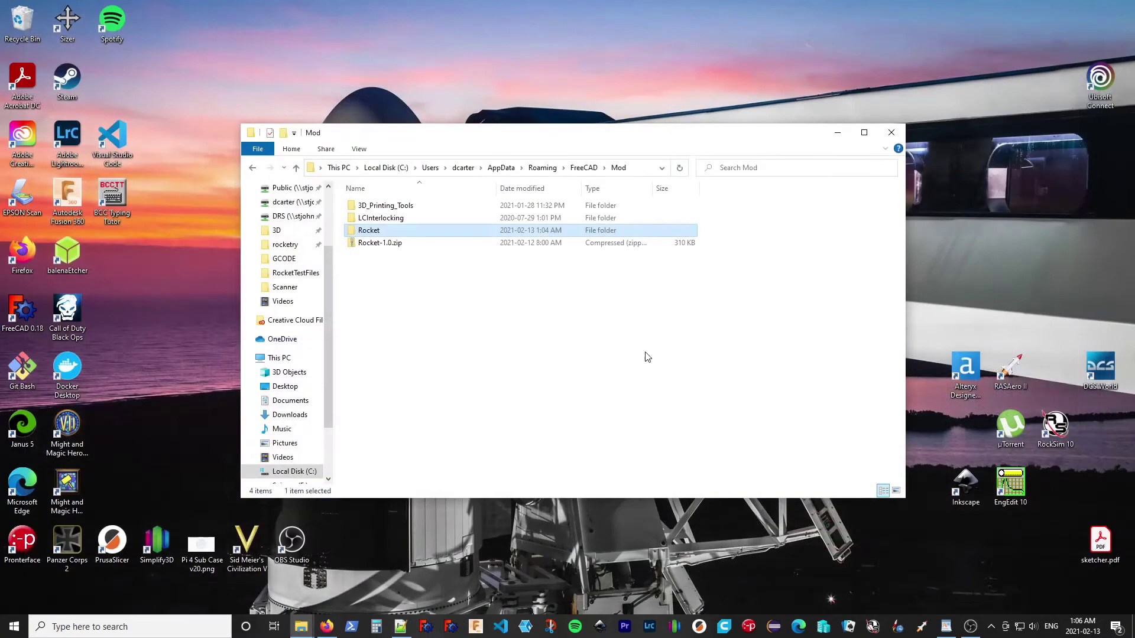
left_click(453, 629)
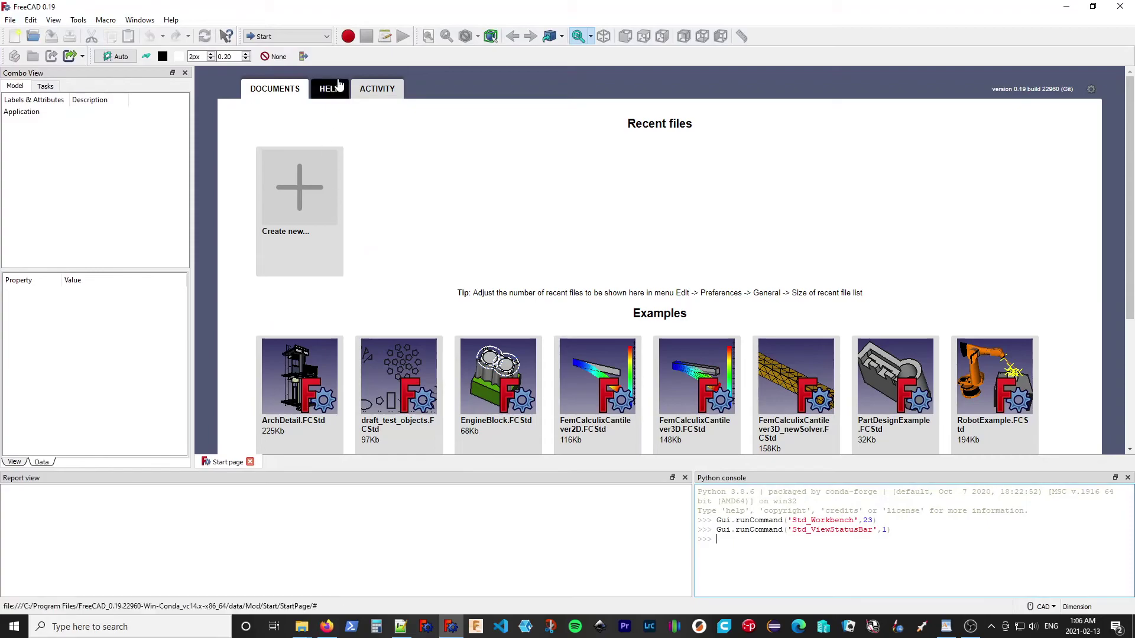
left_click(327, 36)
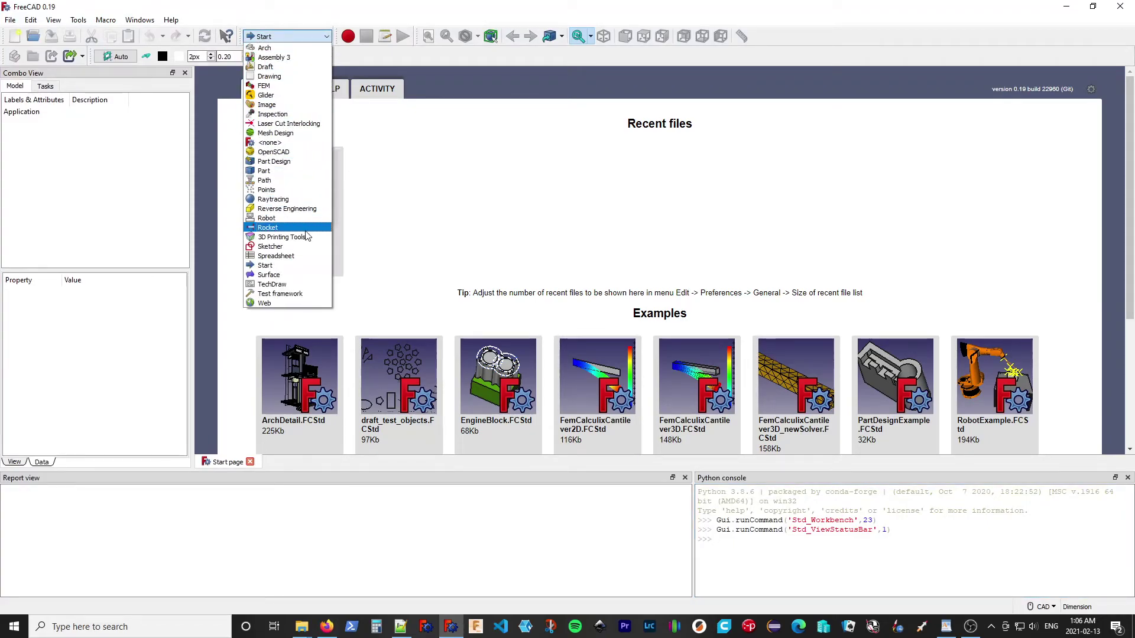
left_click(555, 236)
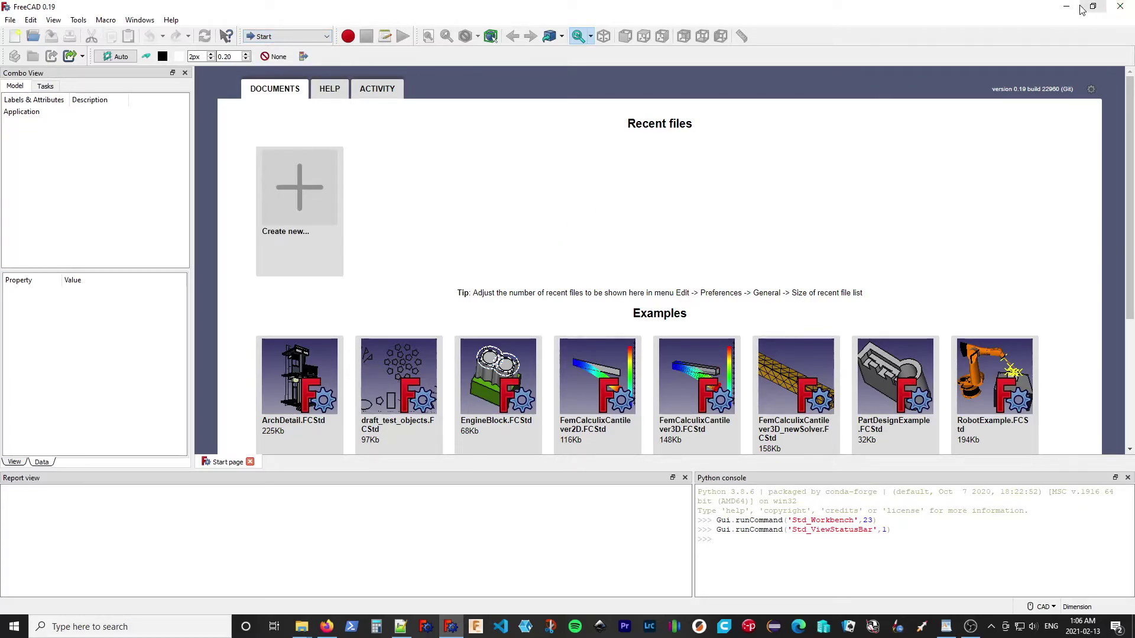
Step: In the Mod folder window, delete the Rocket folder and the Rocket-1.0.zip archive
left_click(300, 629)
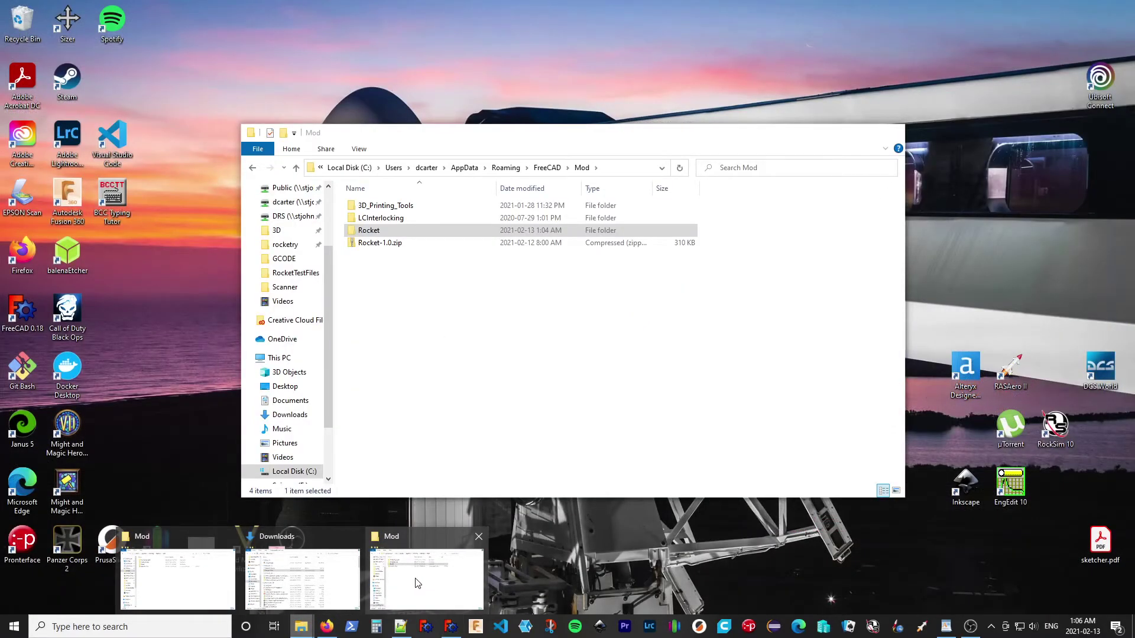
left_click(417, 584)
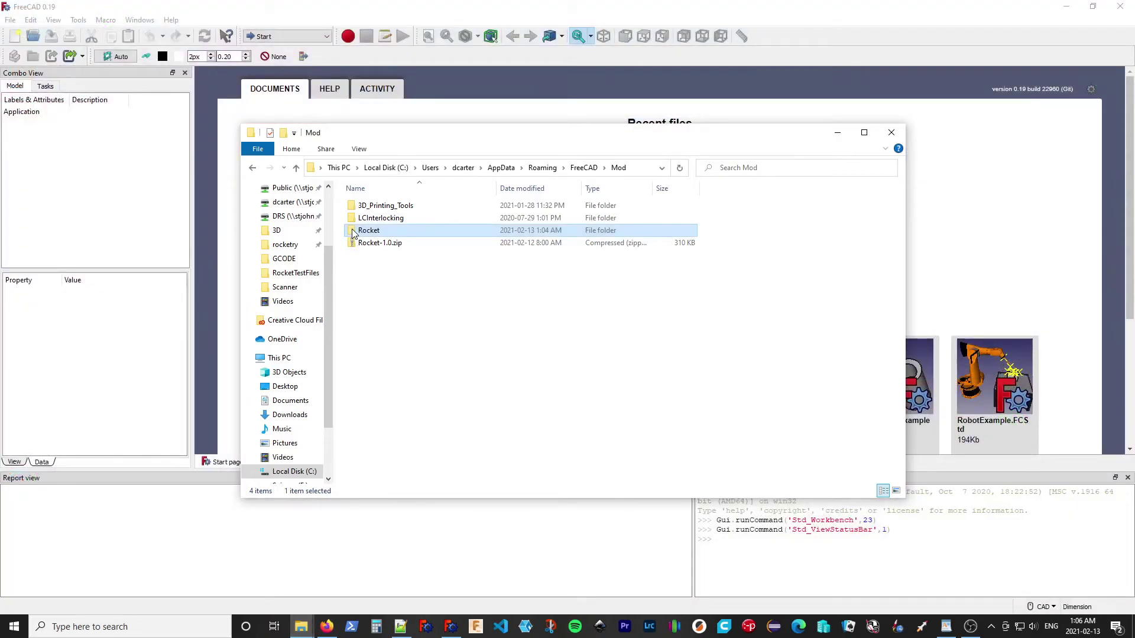
key("Delete")
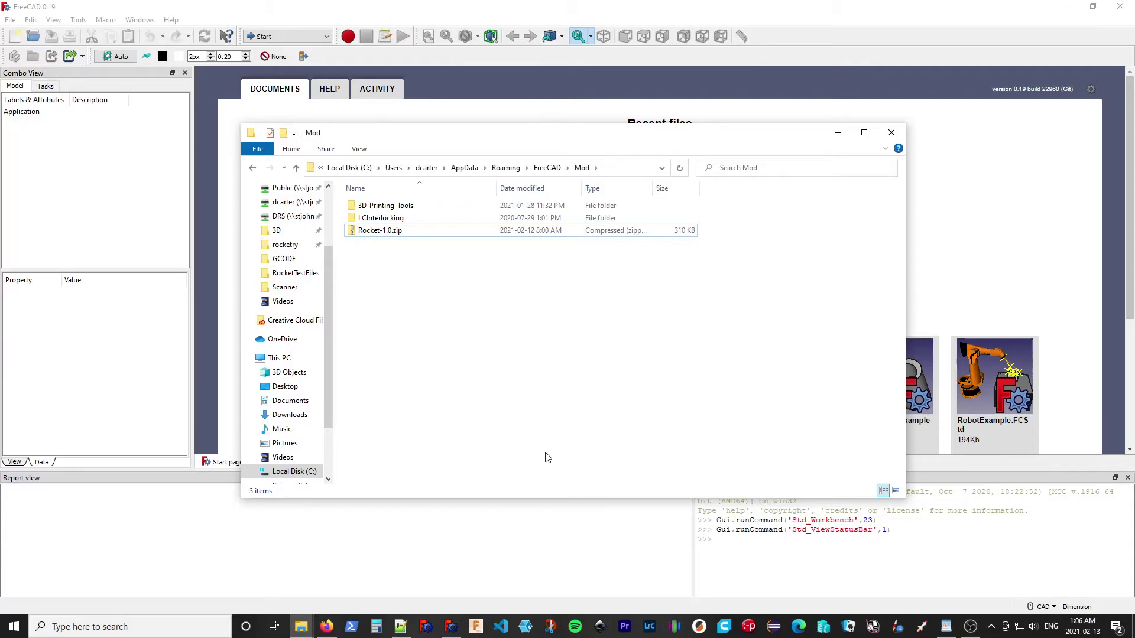
left_click(356, 234)
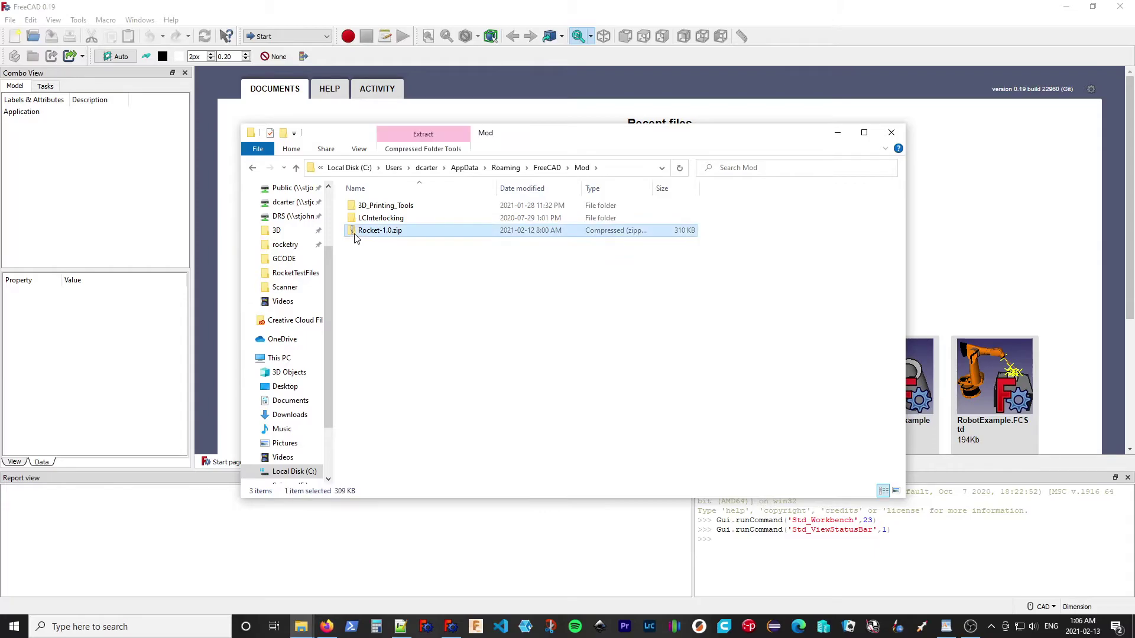
key("Delete")
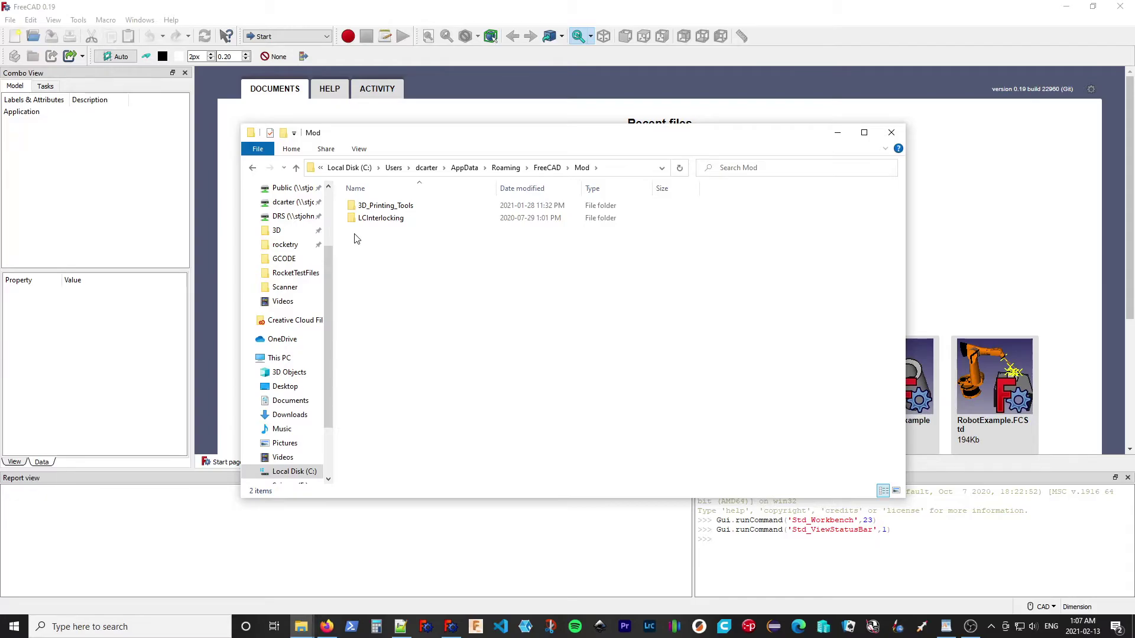
Step: Check FreeCAD's workbench list once more, then quit FreeCAD
left_click(318, 6)
left_click(327, 37)
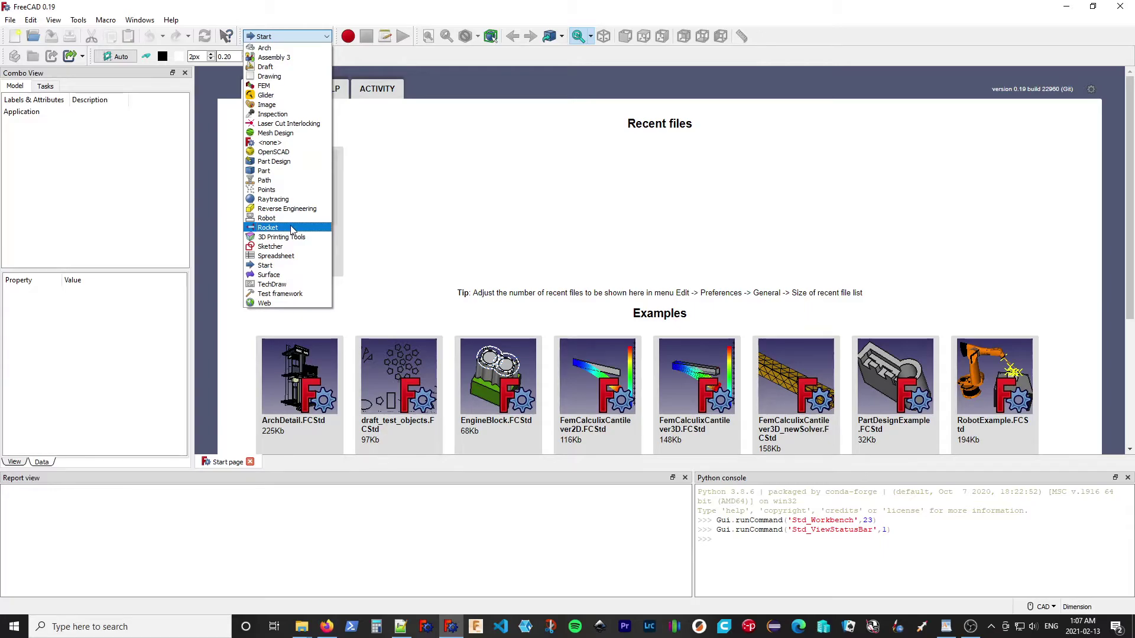
left_click(1123, 9)
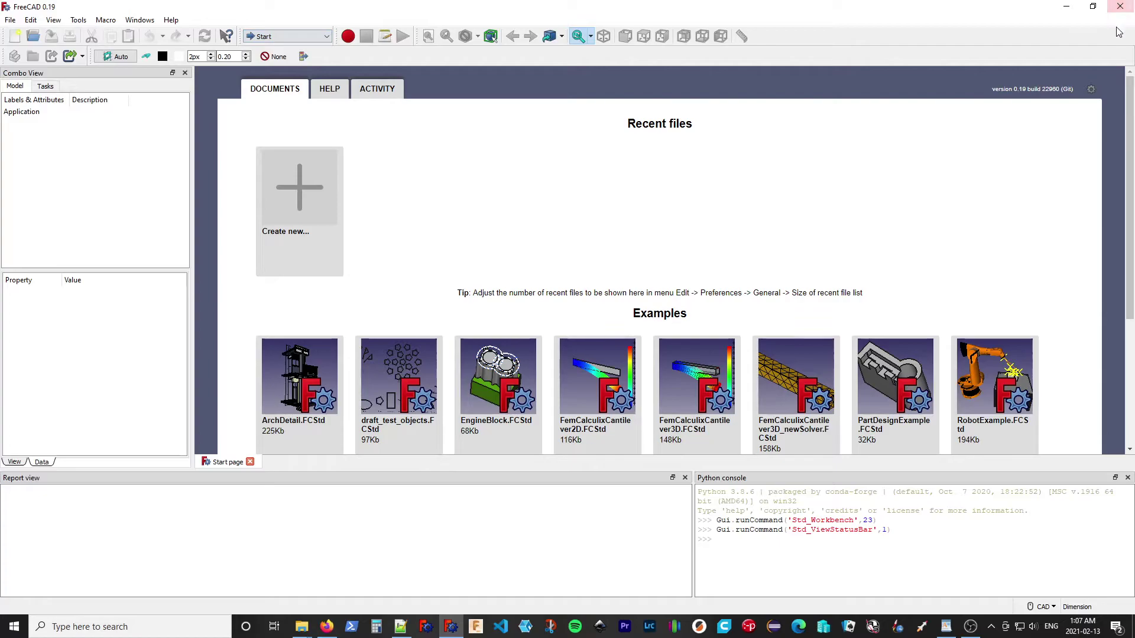
left_click(1121, 9)
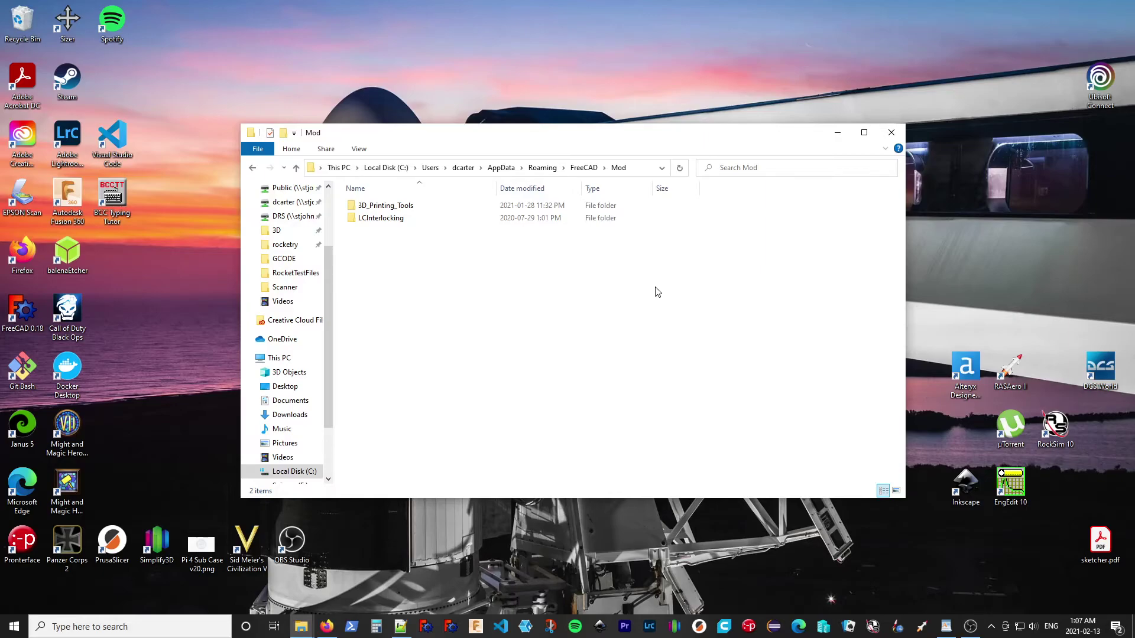
Step: Launch Git GUI in the Mod folder, start Clone Existing Repository, then return to the Rocket releases page
right_click(365, 253)
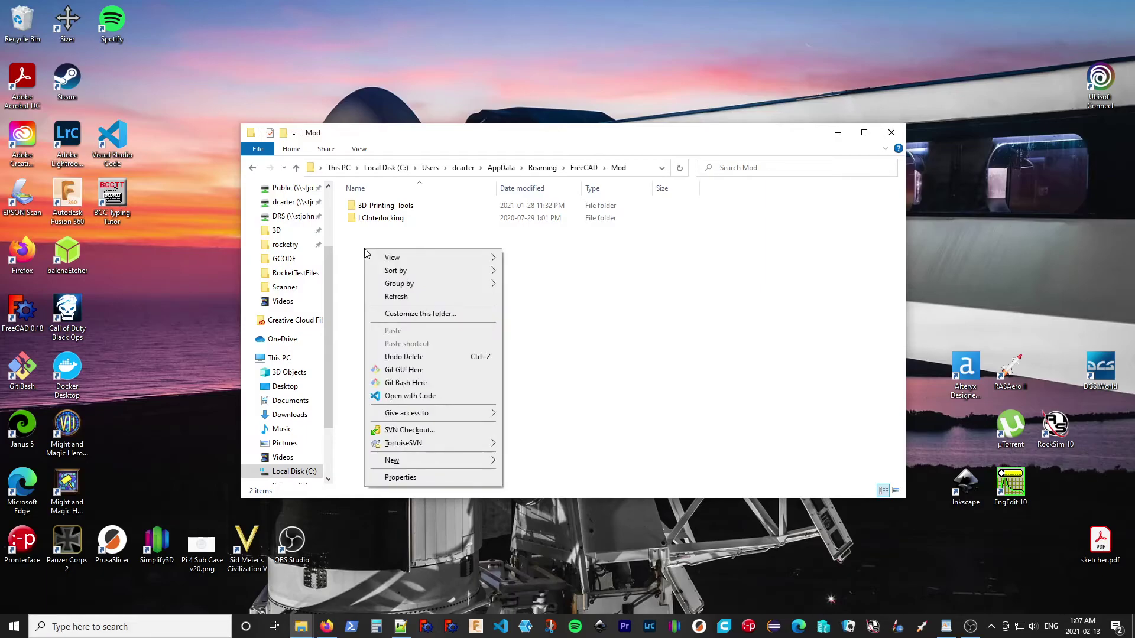
left_click(408, 372)
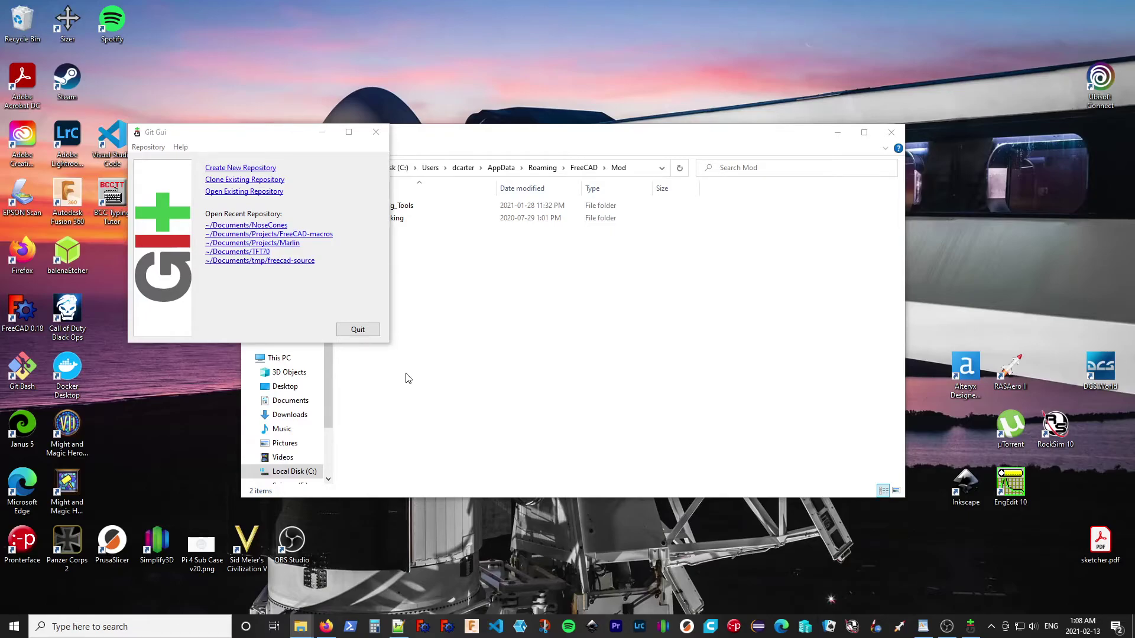
left_click(267, 179)
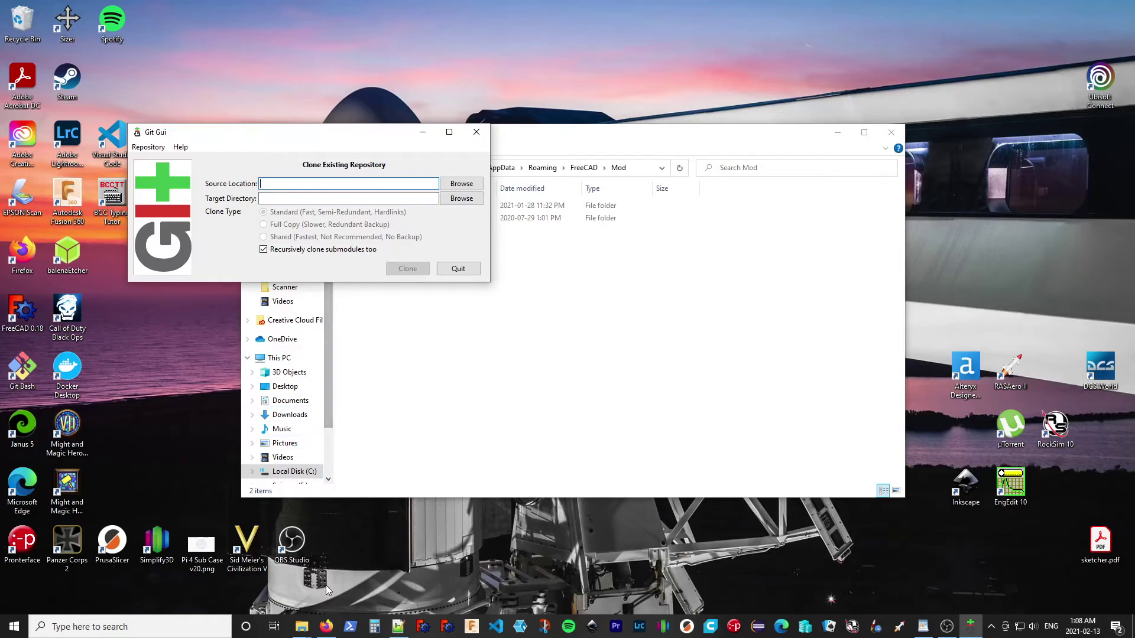
left_click(326, 628)
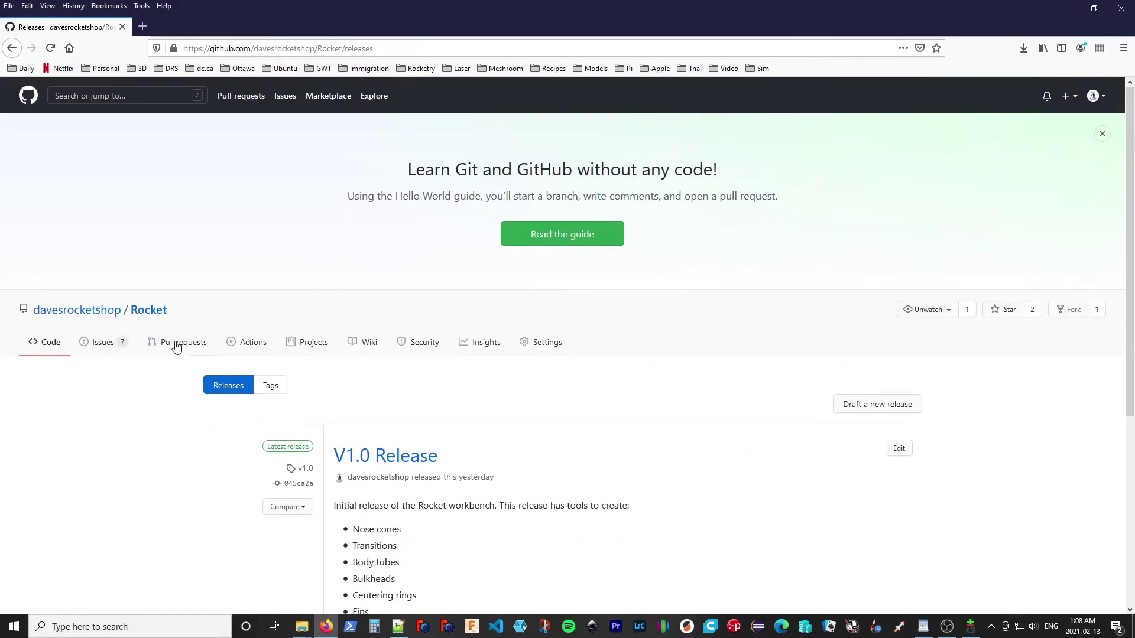
Step: Copy the Rocket repository's HTTPS clone URL from GitHub's Code dropdown and minimize the browser
left_click(58, 346)
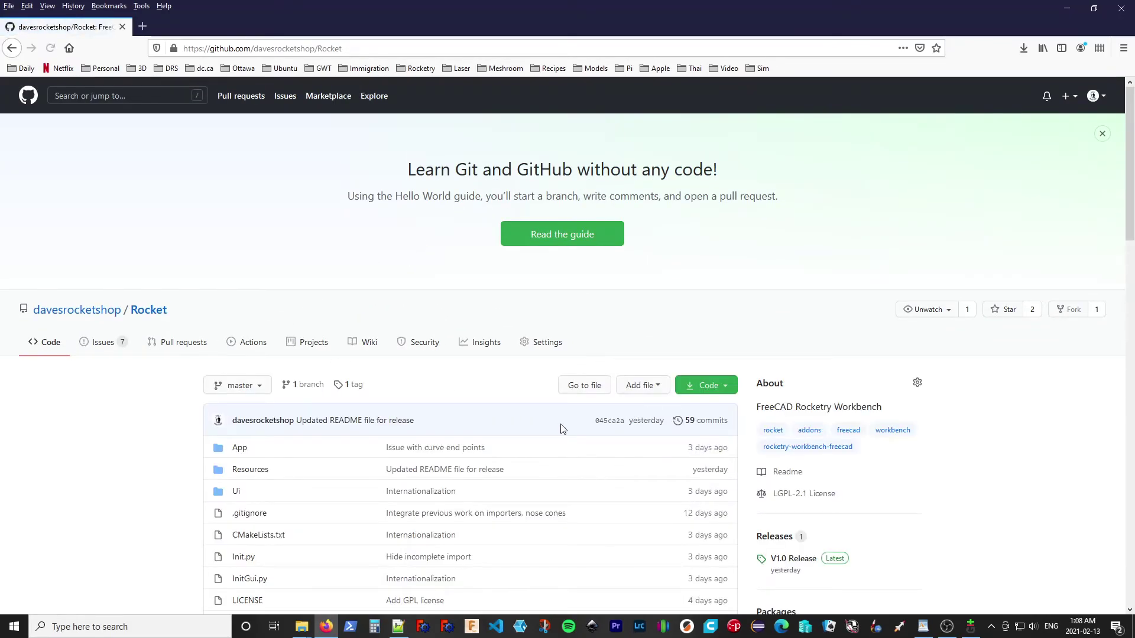
left_click(720, 389)
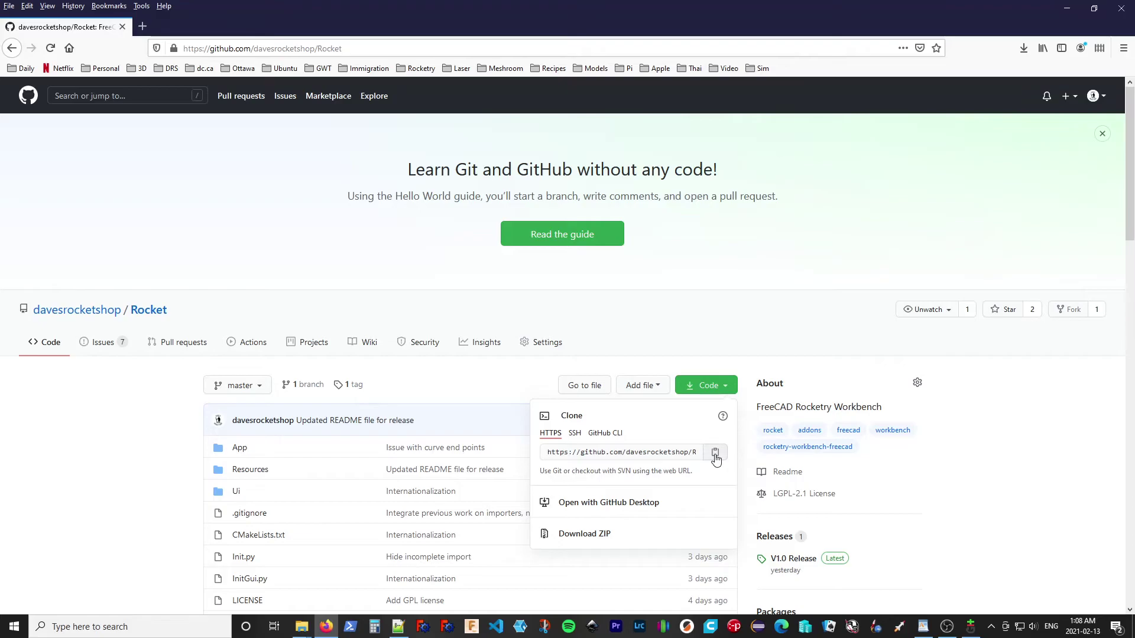
left_click(1067, 14)
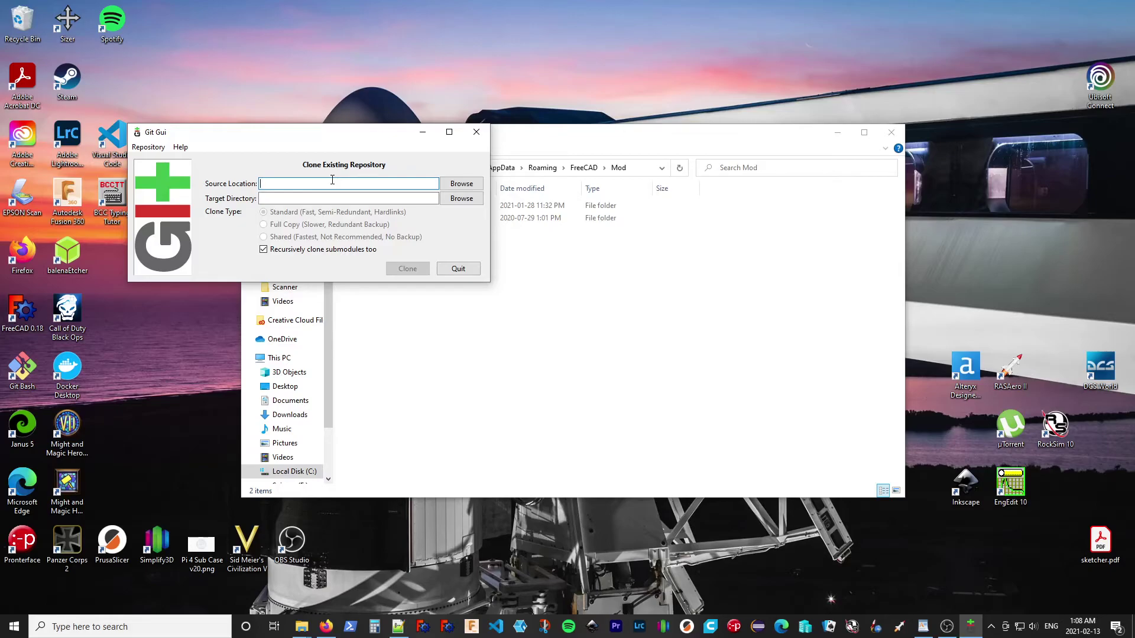
Step: Clone the pasted Rocket GitHub URL into the Mod folder, using target path Mod/Rocket after the folder-exists error
type("https://github.com/davesrocketshop/Rocket.git")
left_click(462, 200)
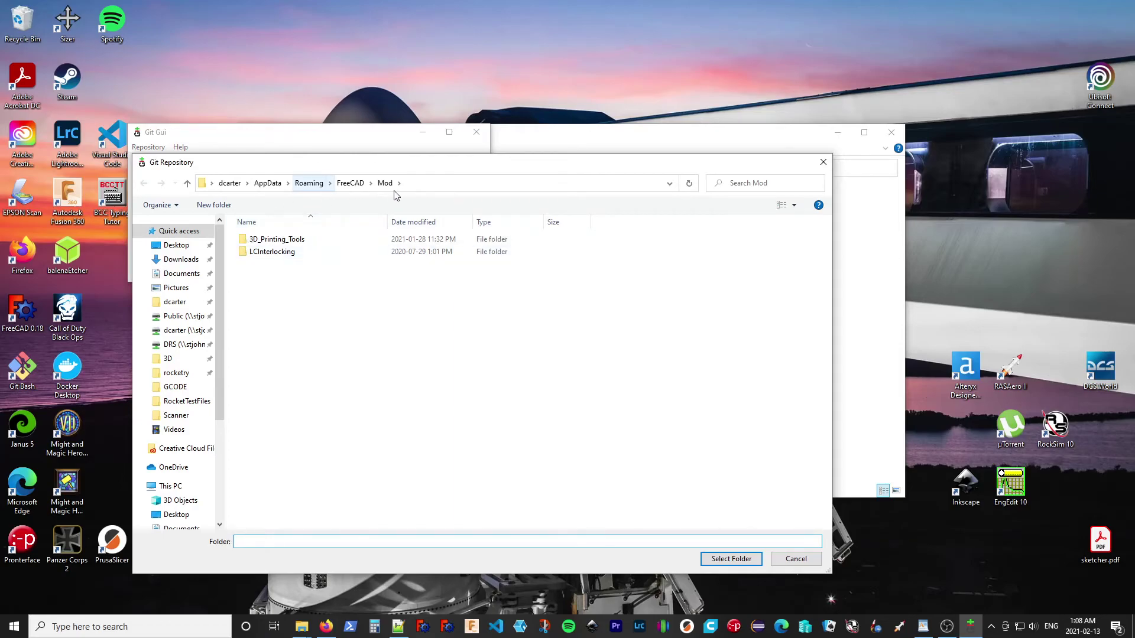
left_click(736, 561)
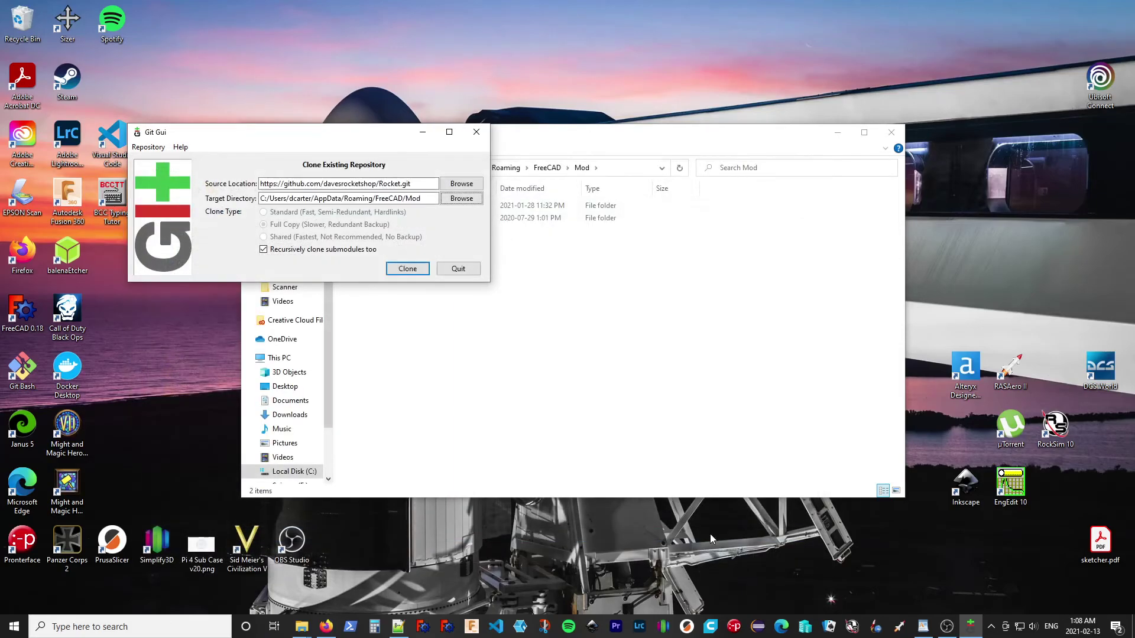
left_click(429, 198)
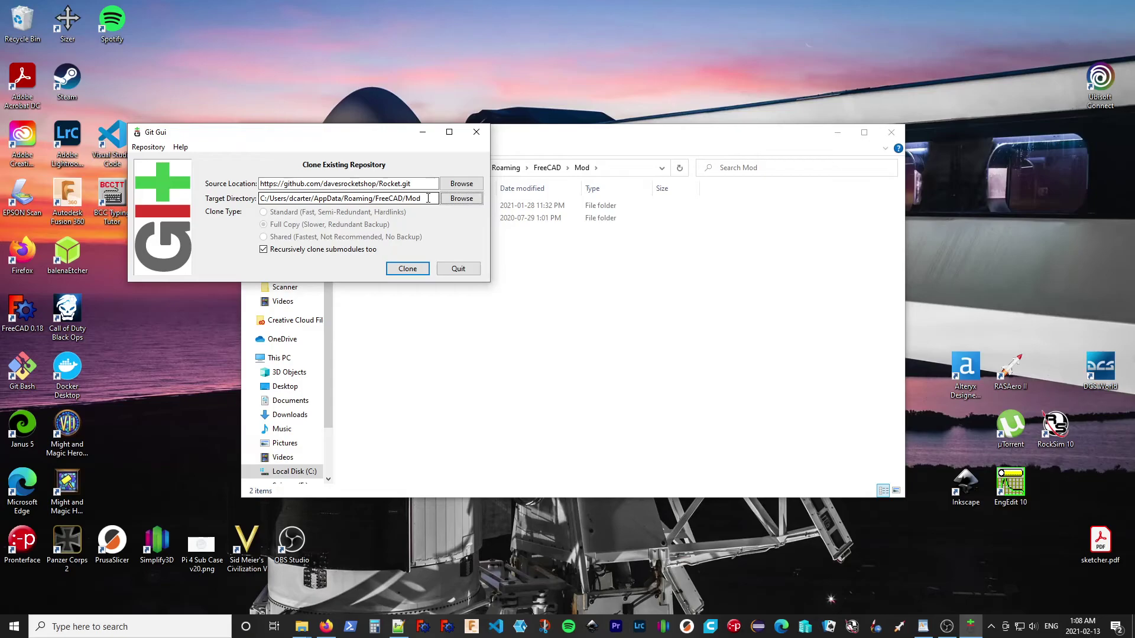
left_click(413, 269)
left_click(656, 353)
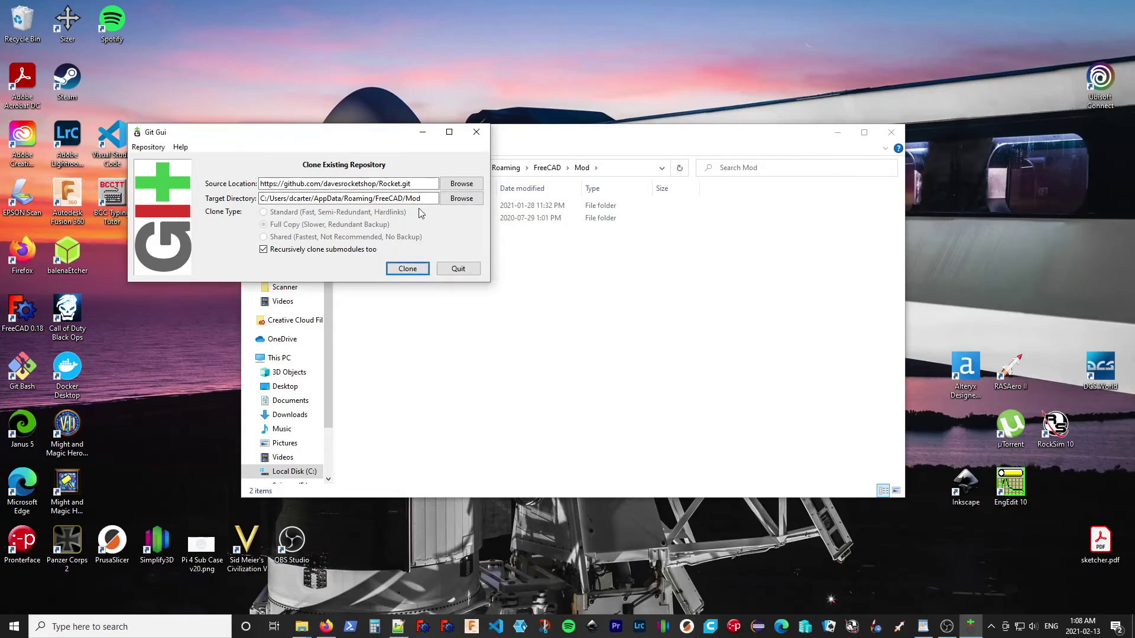
left_click(426, 199)
type("/Rocket")
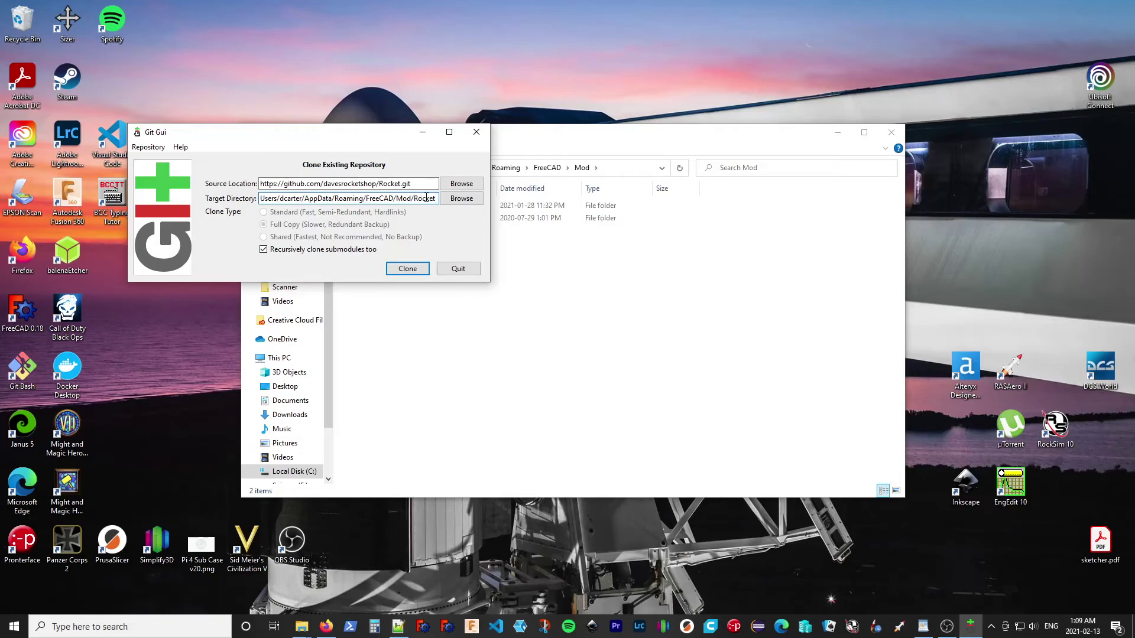
left_click(417, 267)
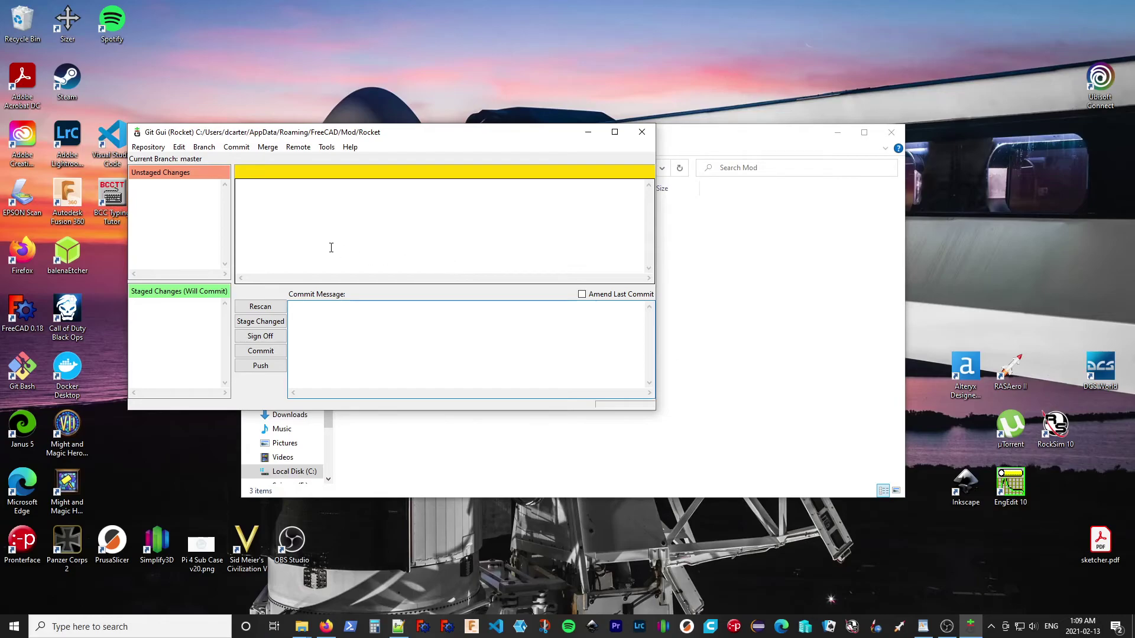
Step: Close Git GUI and open the cloned Rocket folder in Mod, selecting its .git folder
left_click(643, 136)
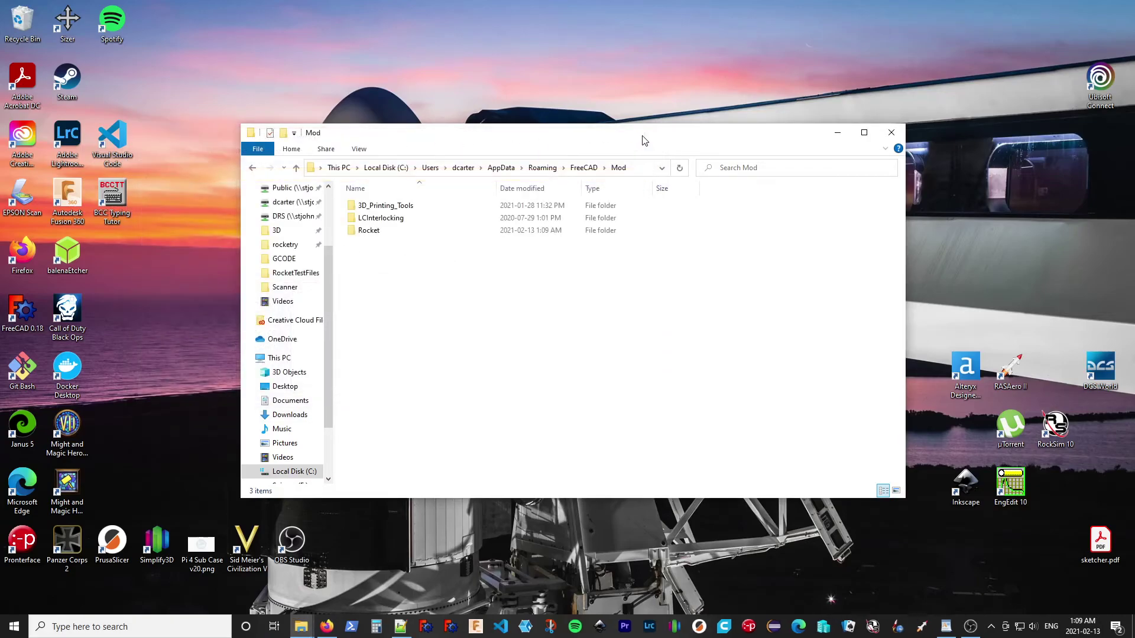
double_click(351, 234)
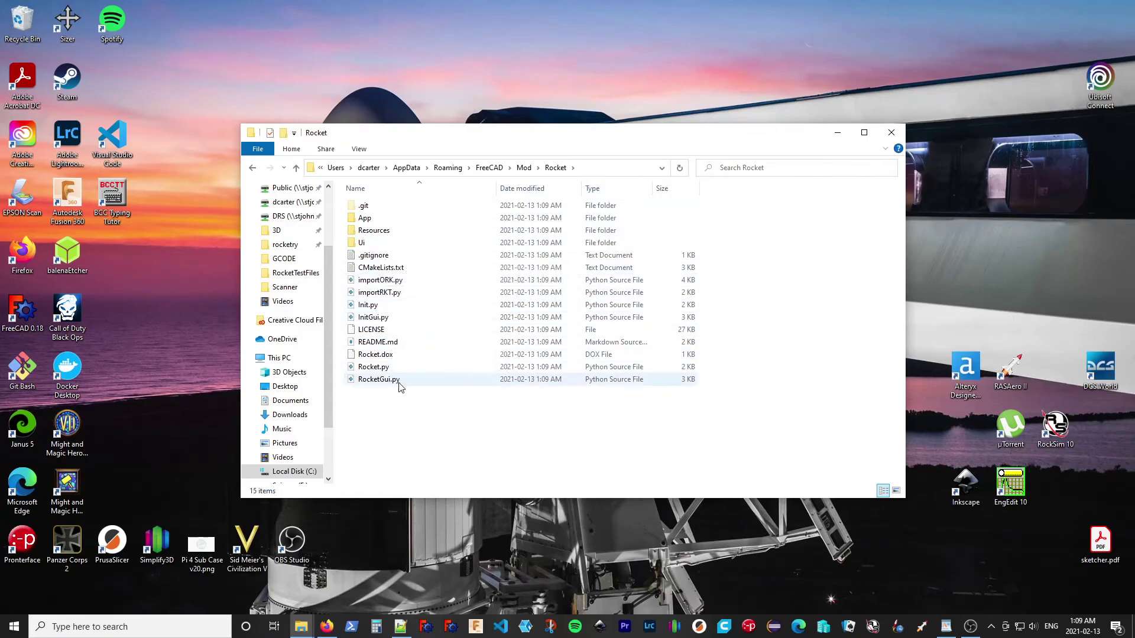
left_click(383, 208)
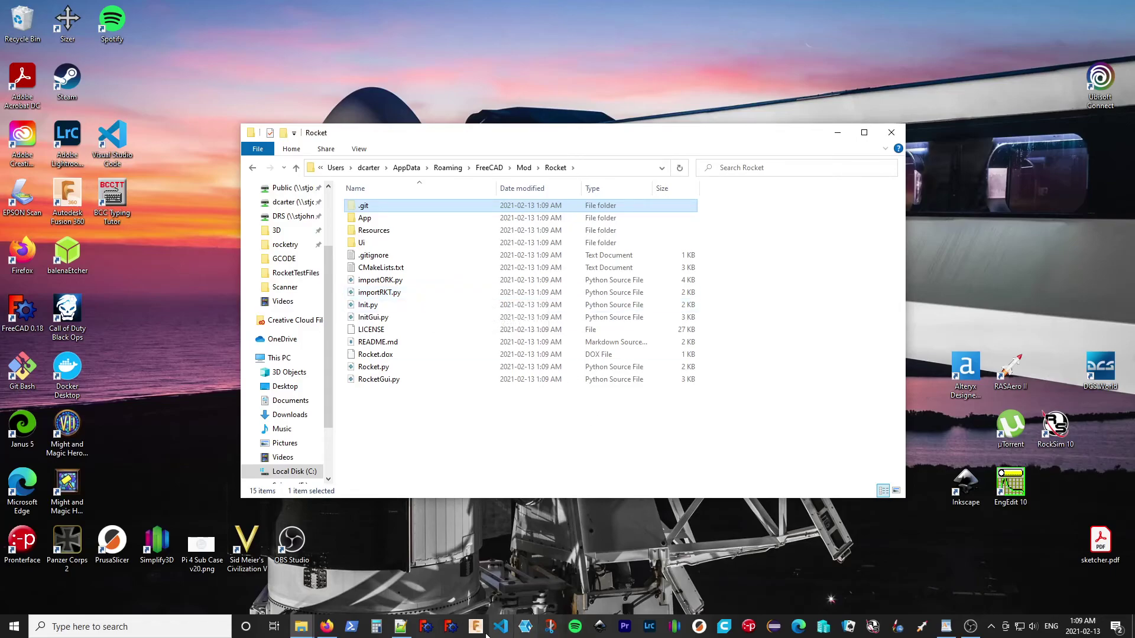
Step: Bring FreeCAD 0.19 forward and pick Rocket from the workbench dropdown
left_click(450, 626)
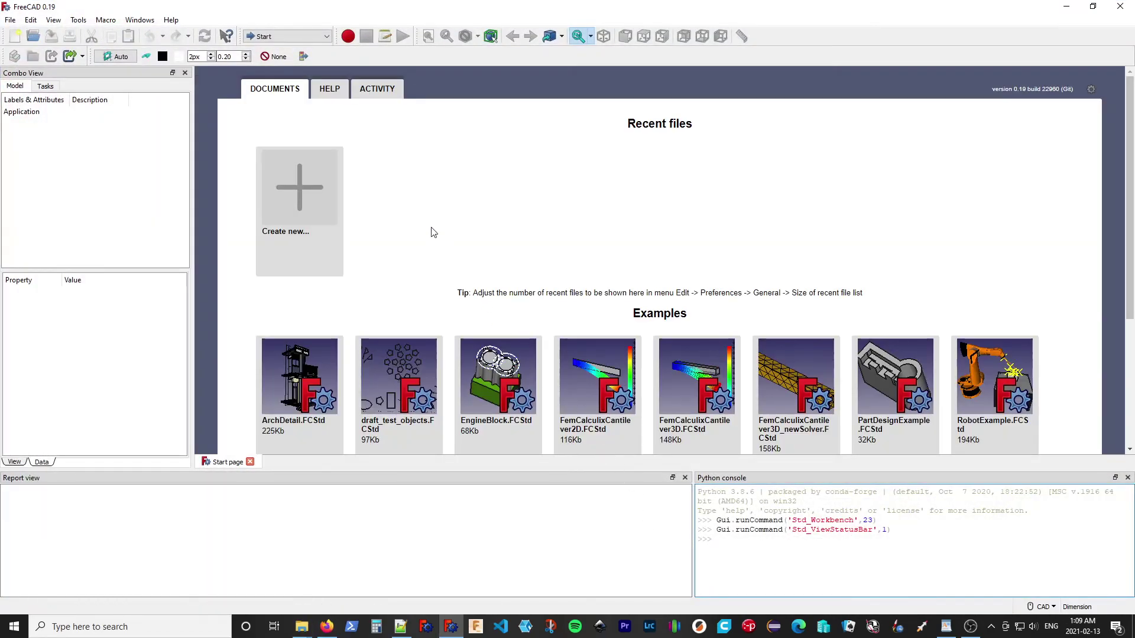
left_click(305, 37)
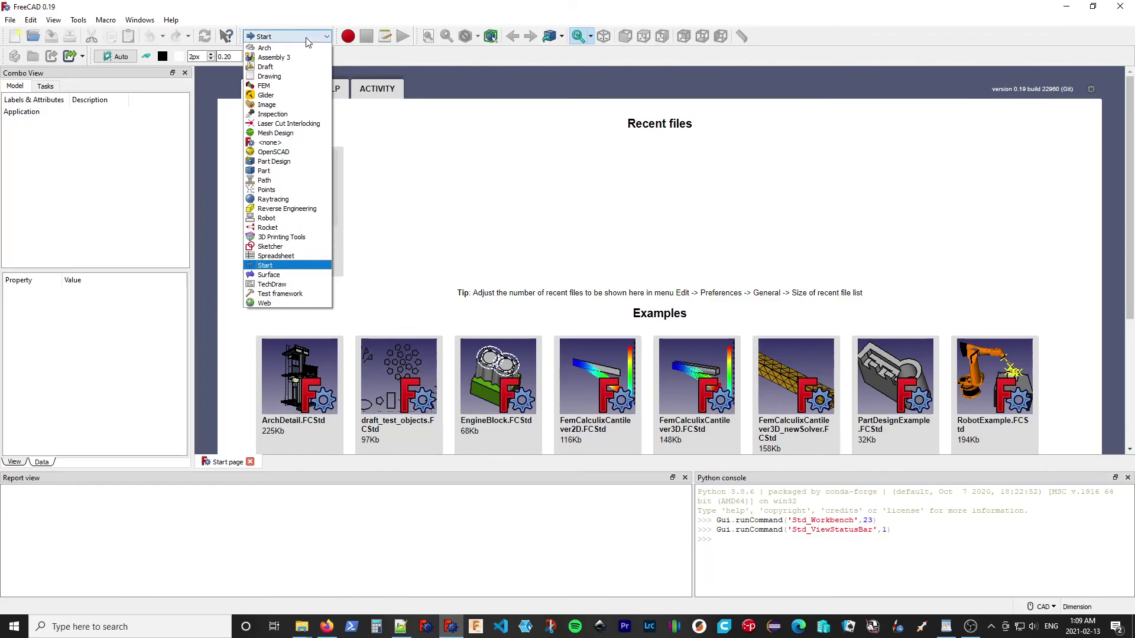
left_click(309, 228)
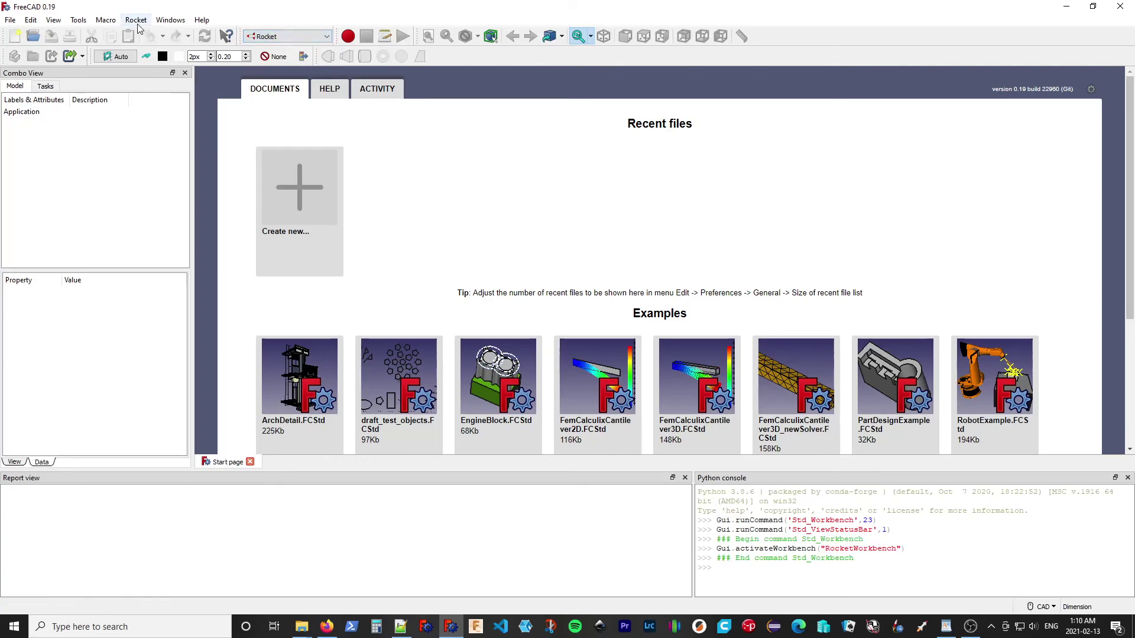
Step: In a new Unnamed document, add an ogive nose cone (length 60, radius 10) with Shoulder ticked
left_click(136, 19)
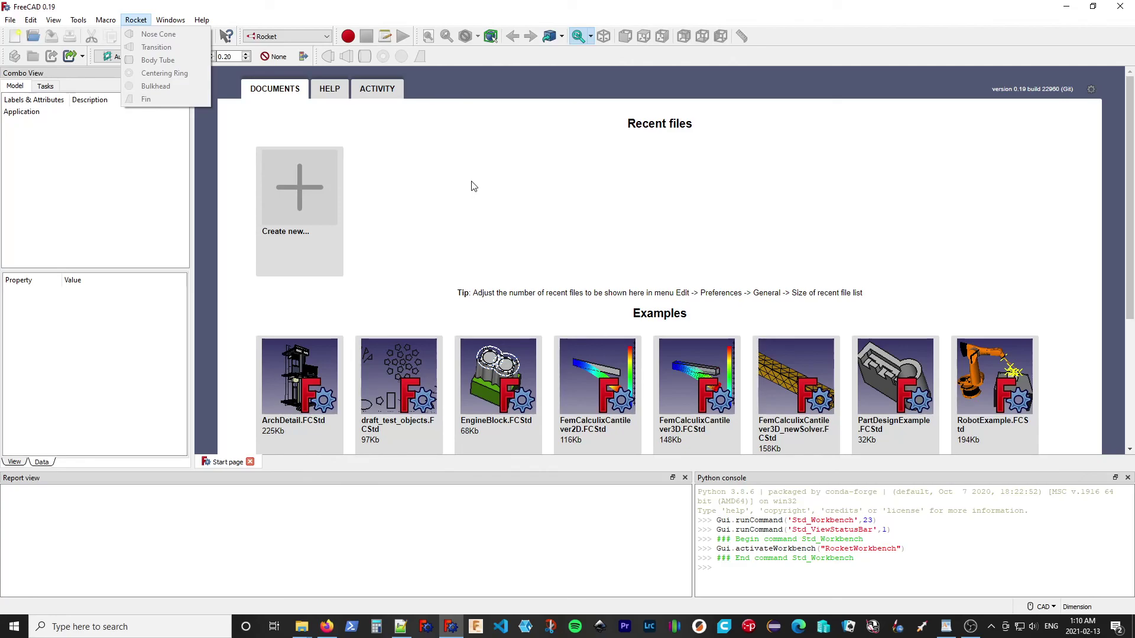
left_click(293, 186)
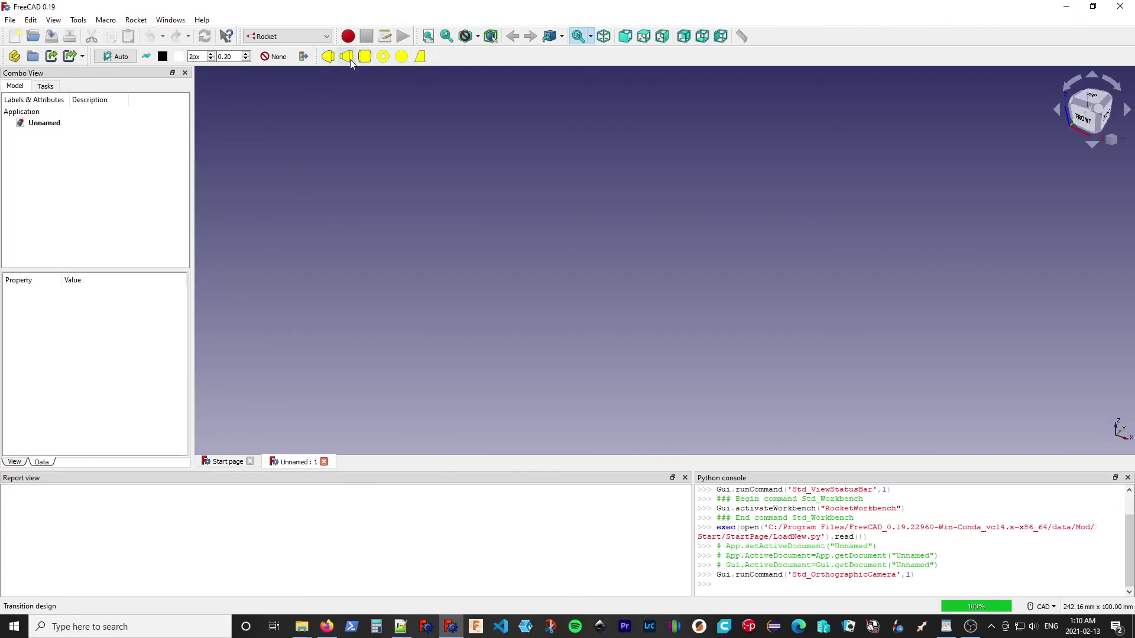
left_click(329, 57)
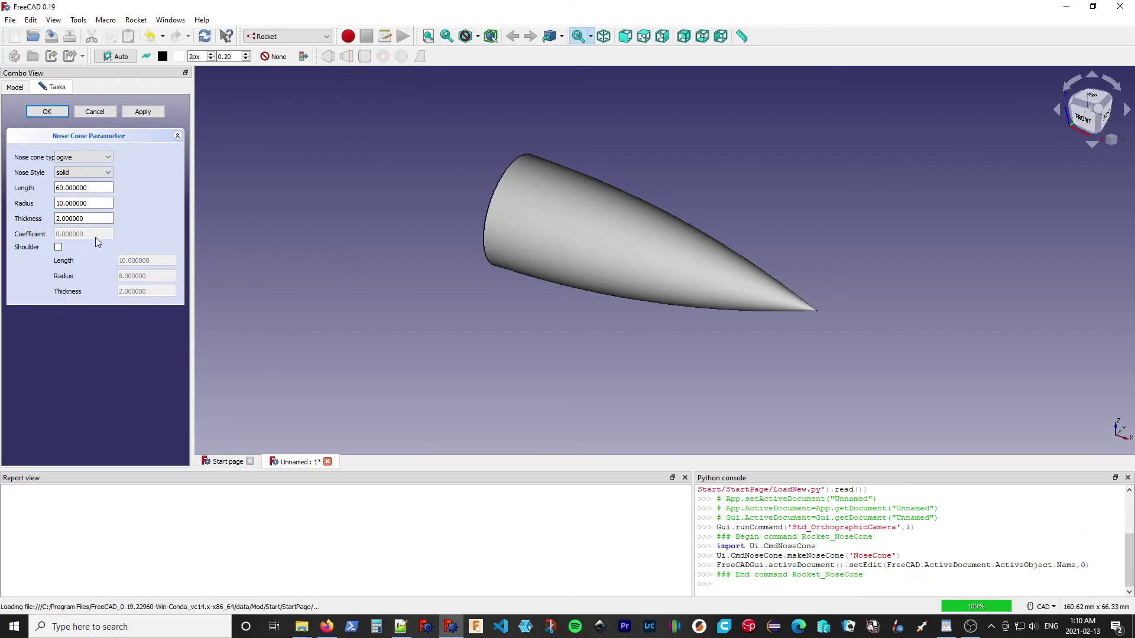
left_click(59, 246)
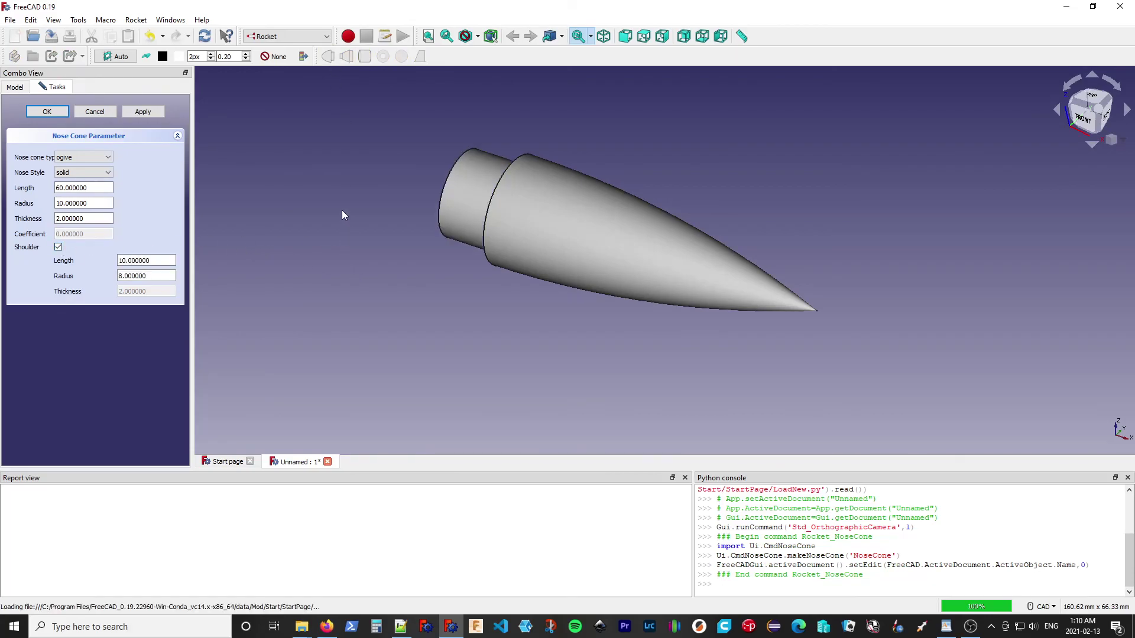
middle_click_drag(342, 210, 470, 254)
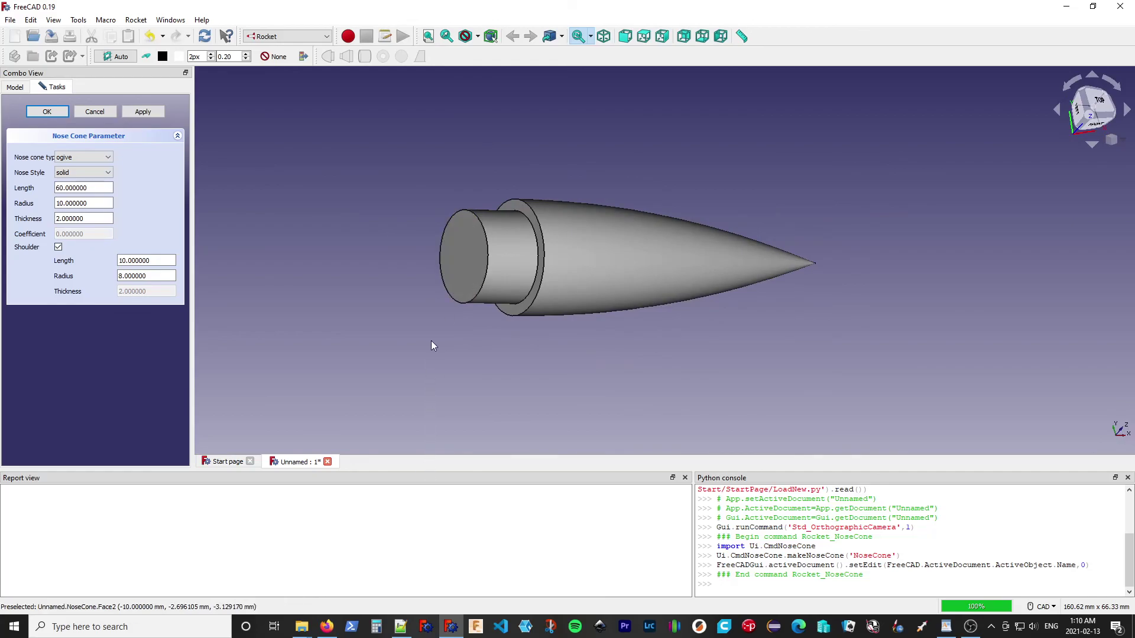